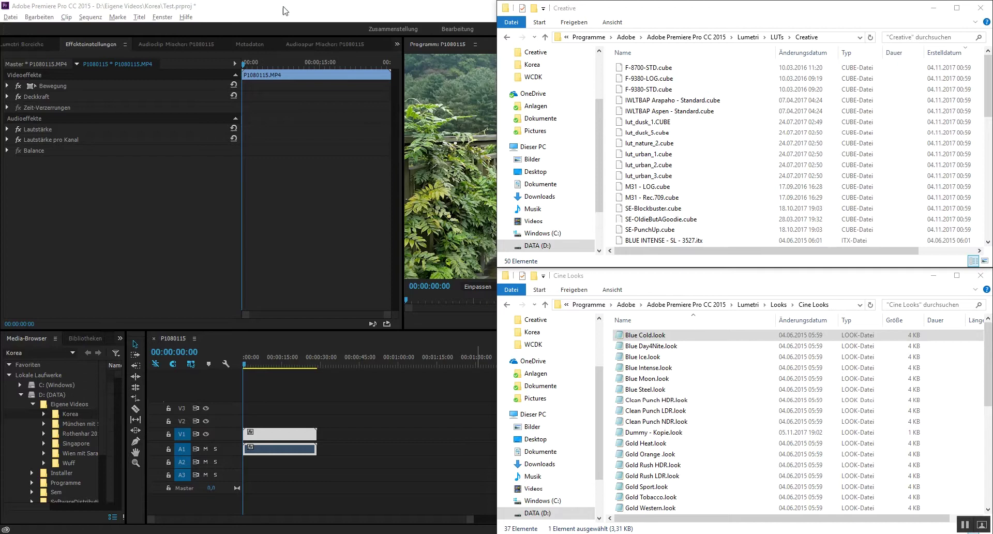
Select F-8700-STD.cube in the Creative LUT folder, then bring Premiere's Color workspace forward
click(669, 71)
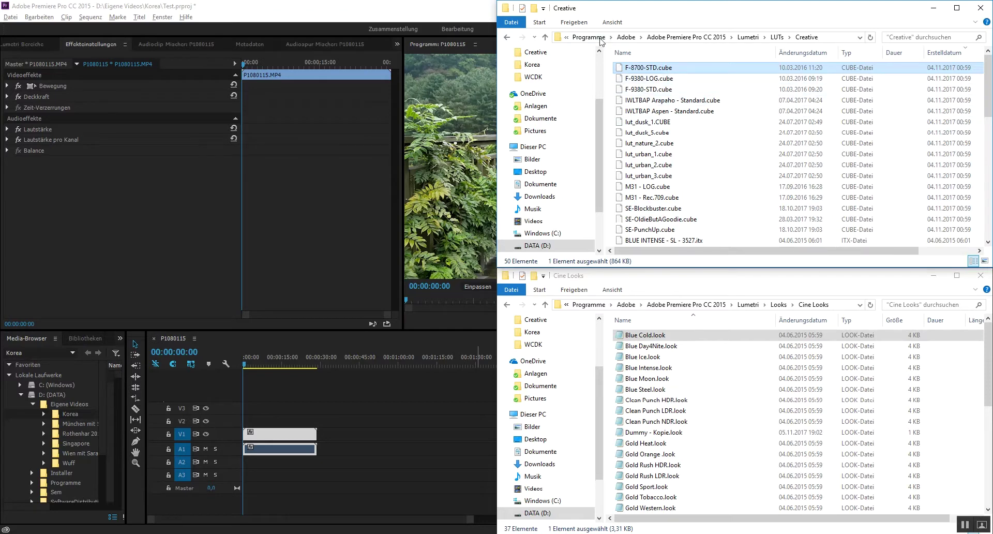
click(457, 7)
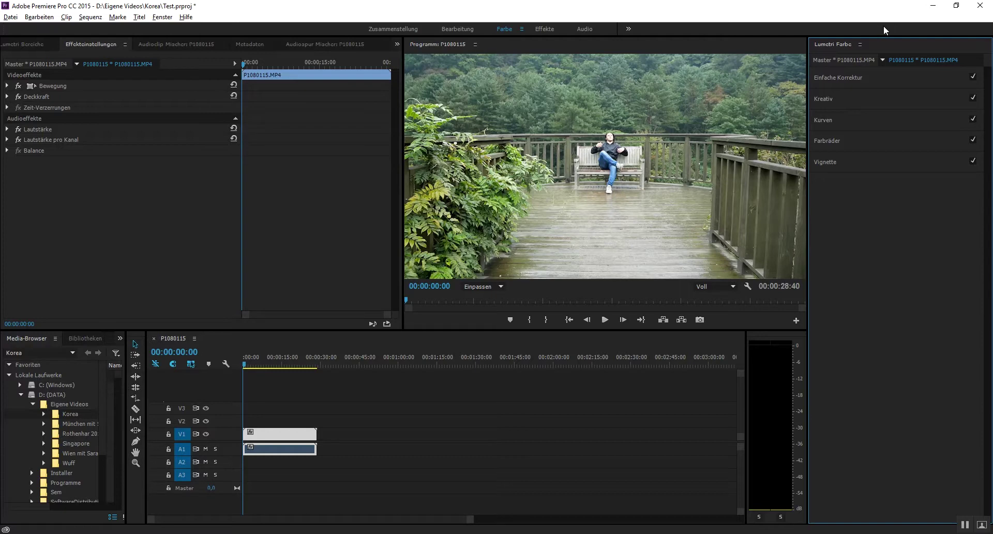
Expand Basic Correction in Lumetri Color and look through the Input LUT dropdown, then return to the Creative LUT folder
click(844, 78)
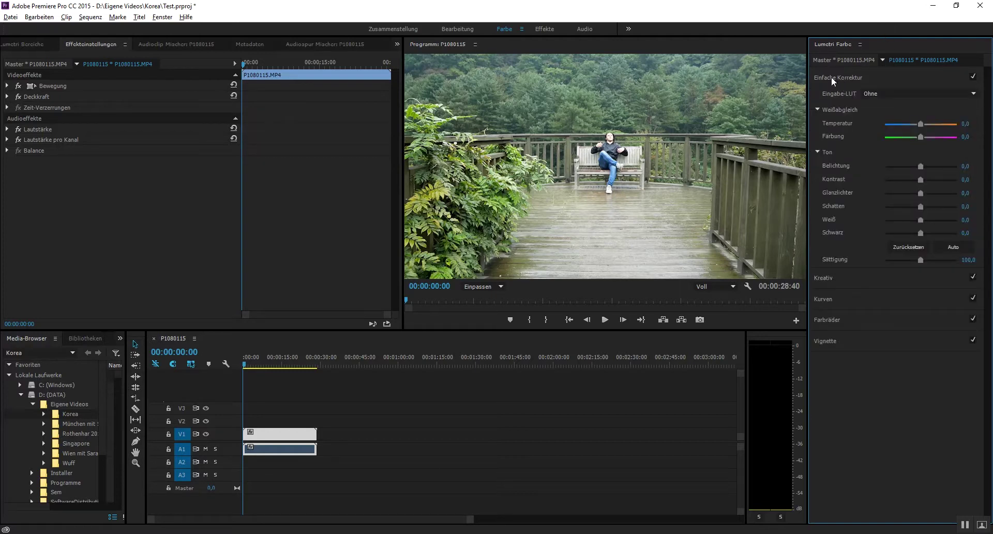
click(867, 93)
click(889, 92)
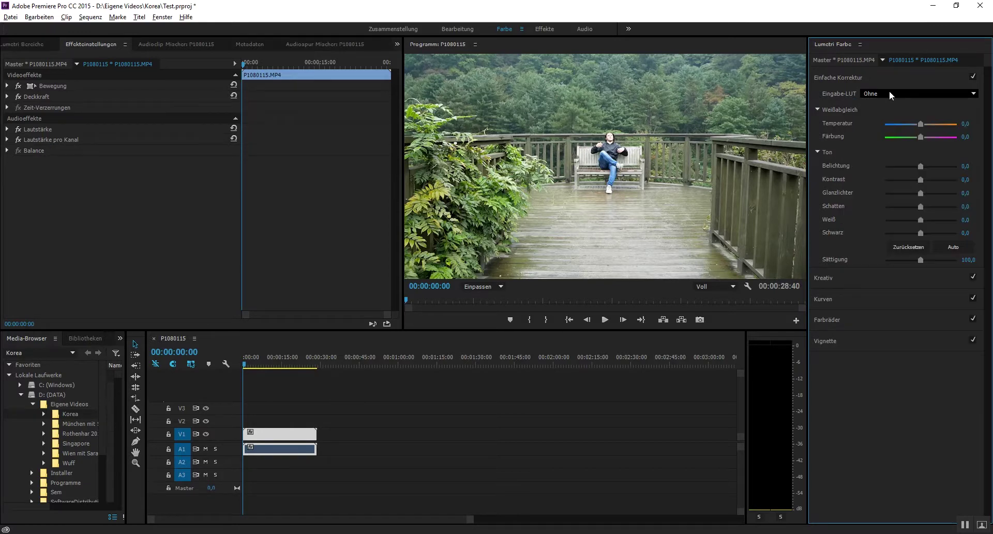
click(889, 92)
click(895, 92)
key(alt+Tab)
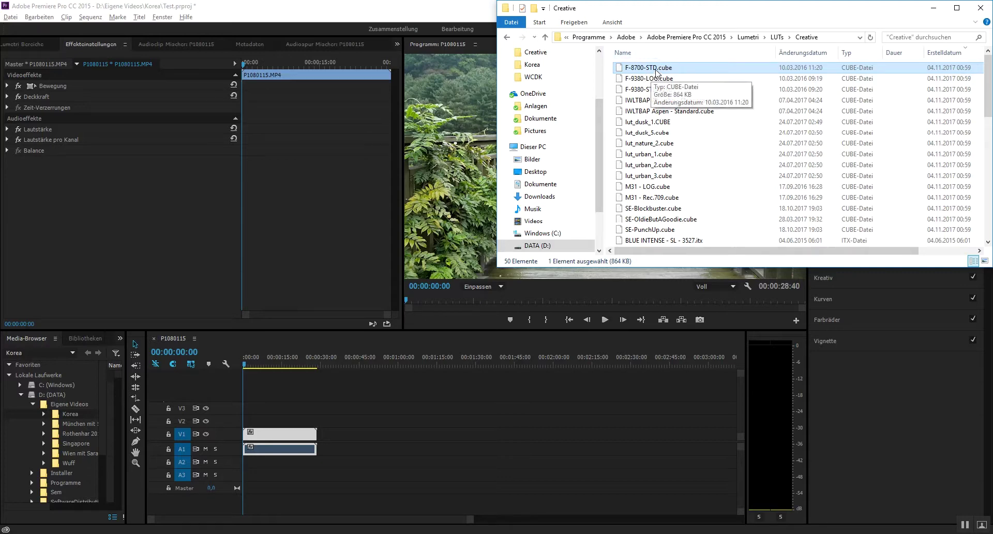
Go up to Lumetri's LUTs folder and open the Technical folder of ALEXA, ARRI and BMC profiles
click(778, 37)
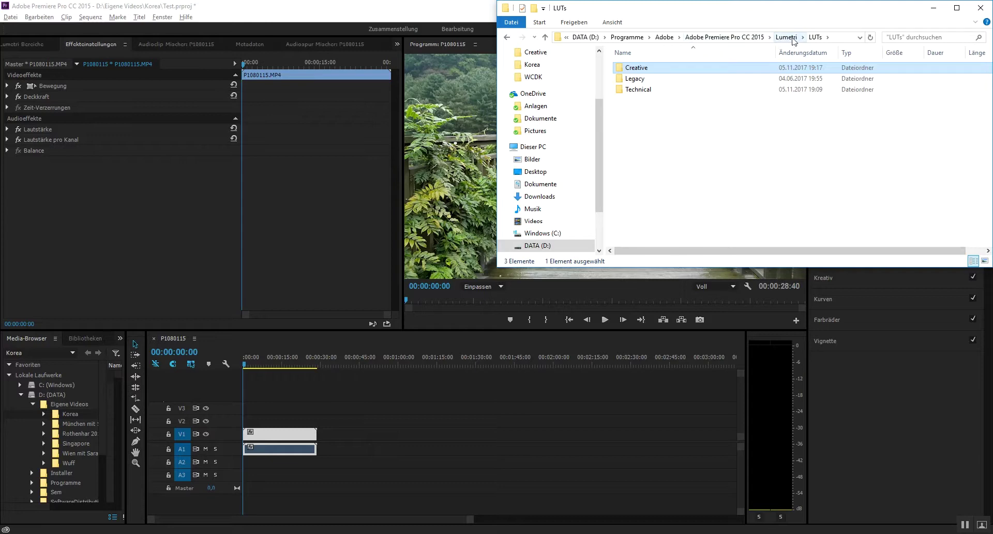
double_click(652, 91)
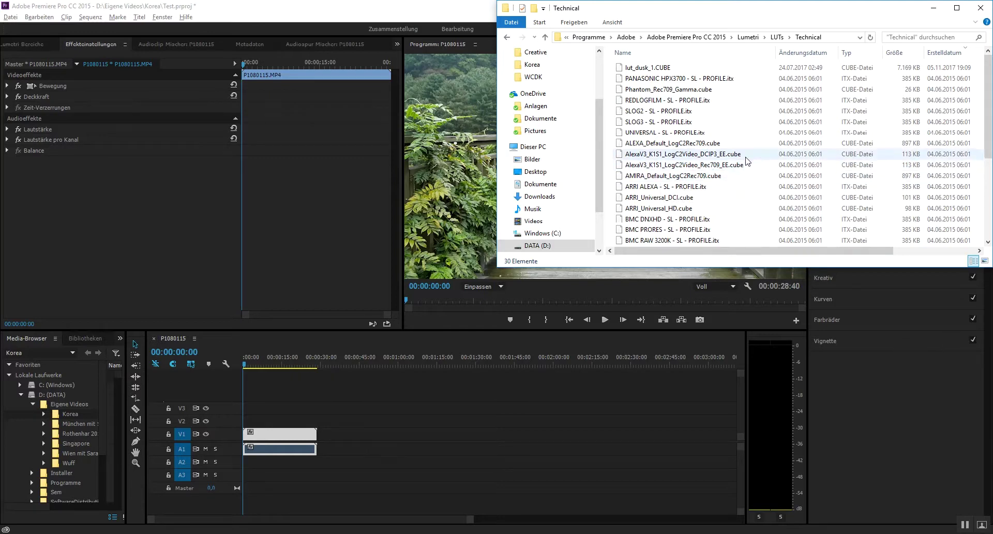
Expand the Creative (Kreativ) section in Lumetri Color, showing Look set to none, then return to the Technical folder
click(862, 325)
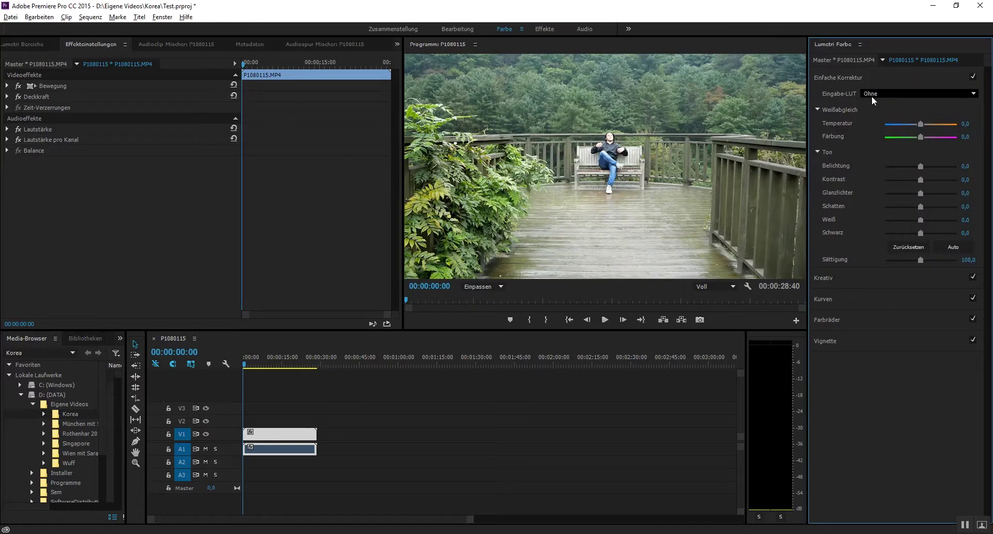
key(alt+Tab)
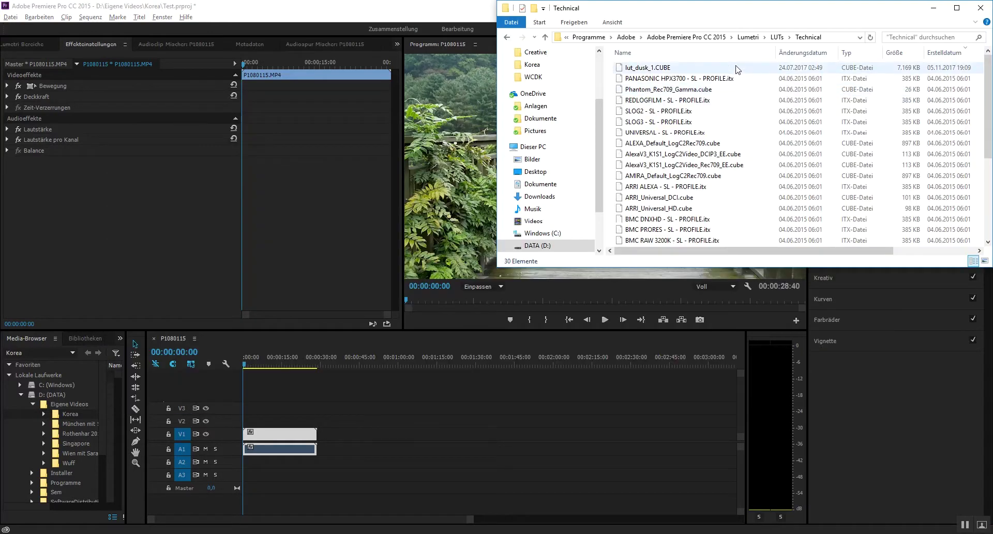
key(alt+Tab)
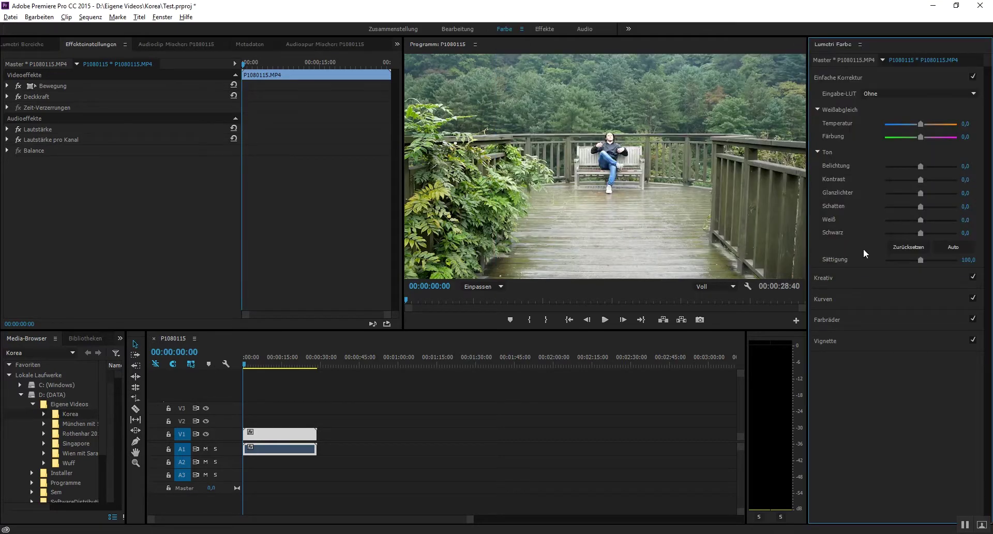
click(840, 277)
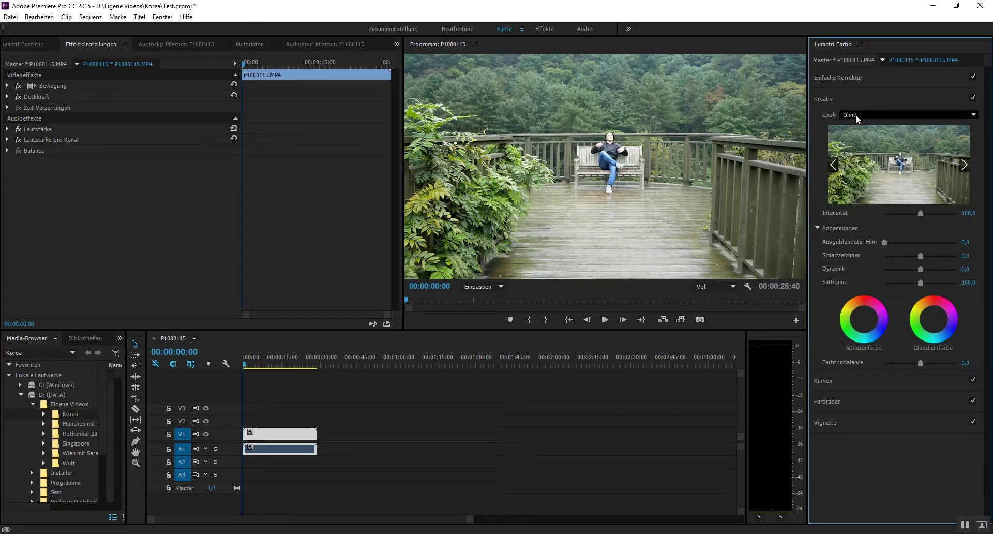
key(alt+Tab)
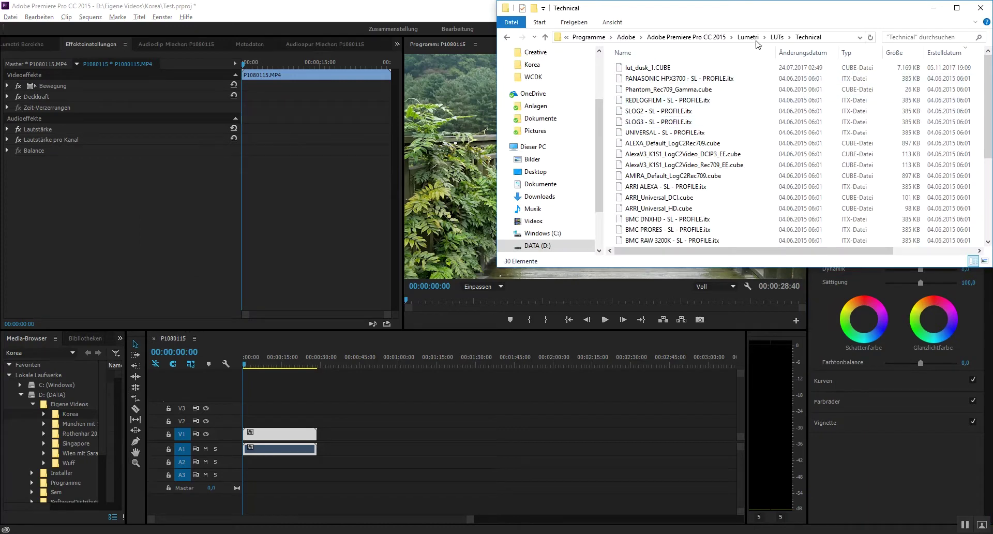
Reopen the Creative LUT folder and select IWLTBAP Arapaho - Standard.cube, then bring up the Cine Looks window
click(776, 37)
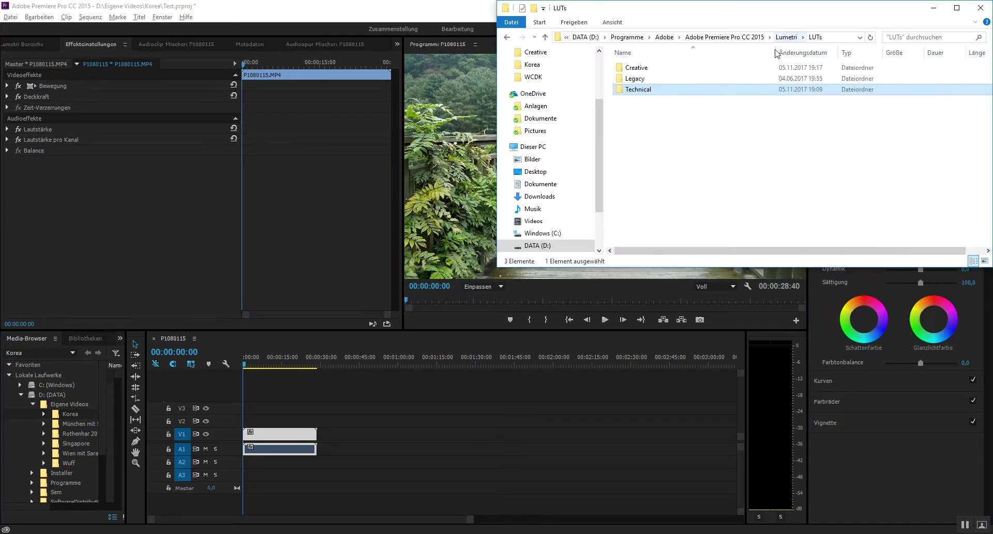
double_click(673, 67)
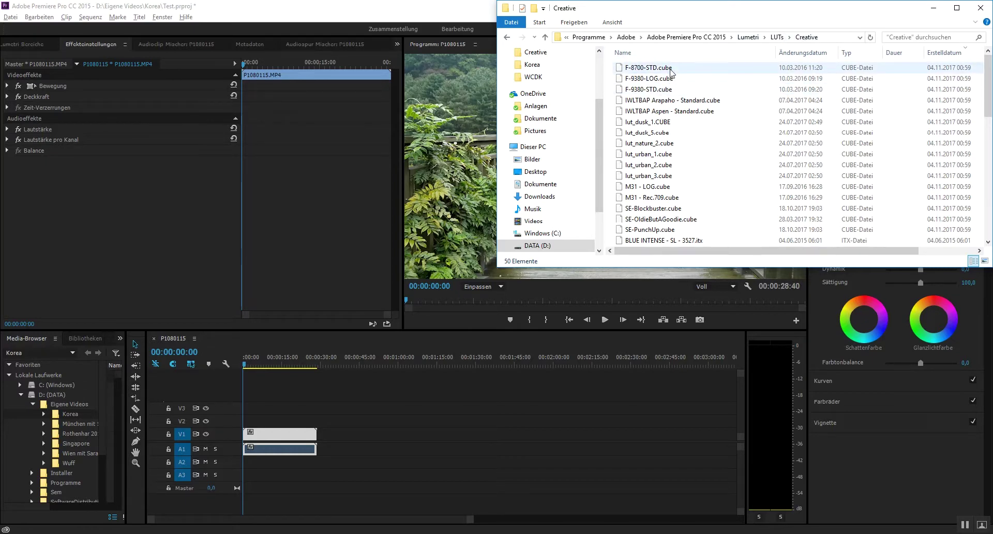
click(671, 73)
click(679, 99)
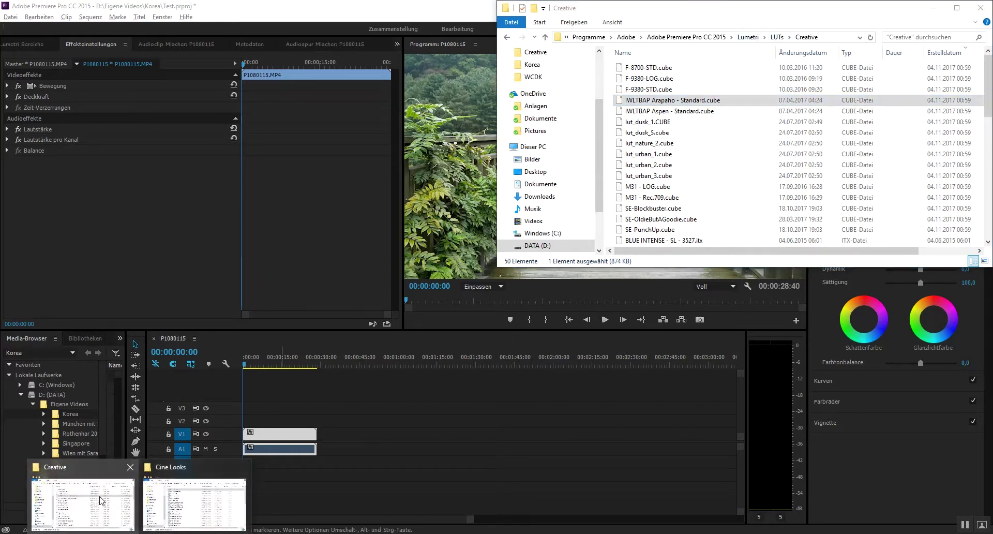
click(191, 494)
Duplicate Blue Cold.look in Cine Looks as Blue Cold - Kopie.look, then search Start for 'edi'
click(778, 305)
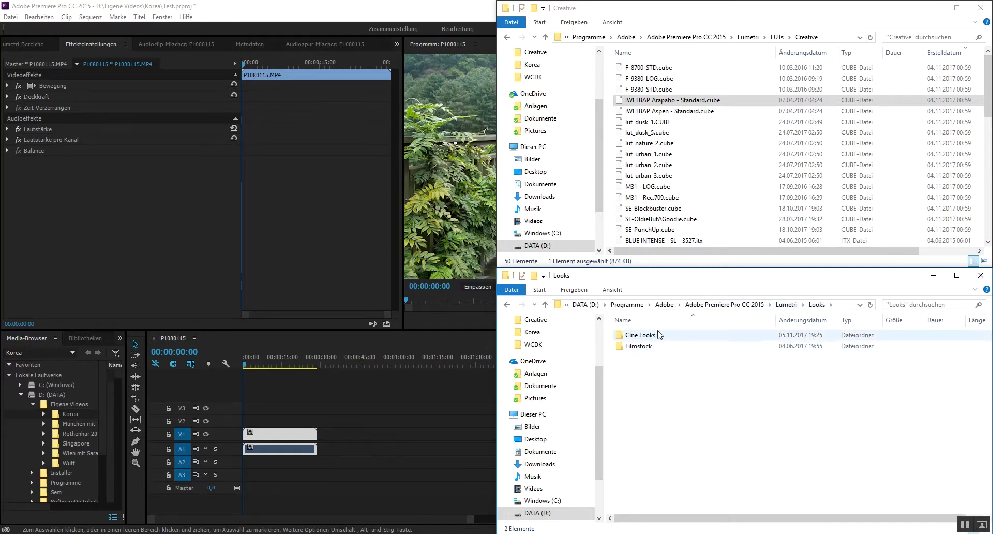
double_click(656, 336)
click(670, 339)
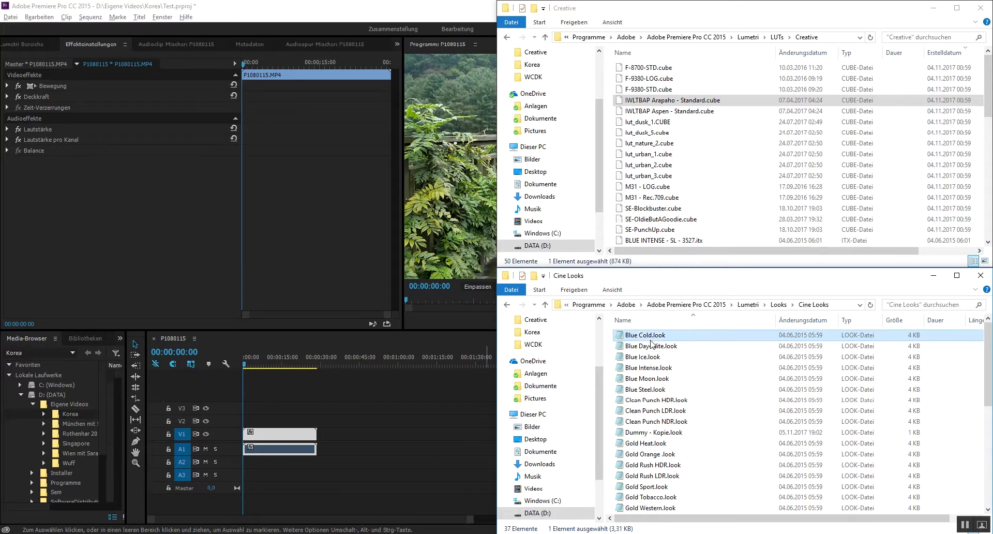
key(ctrl+v)
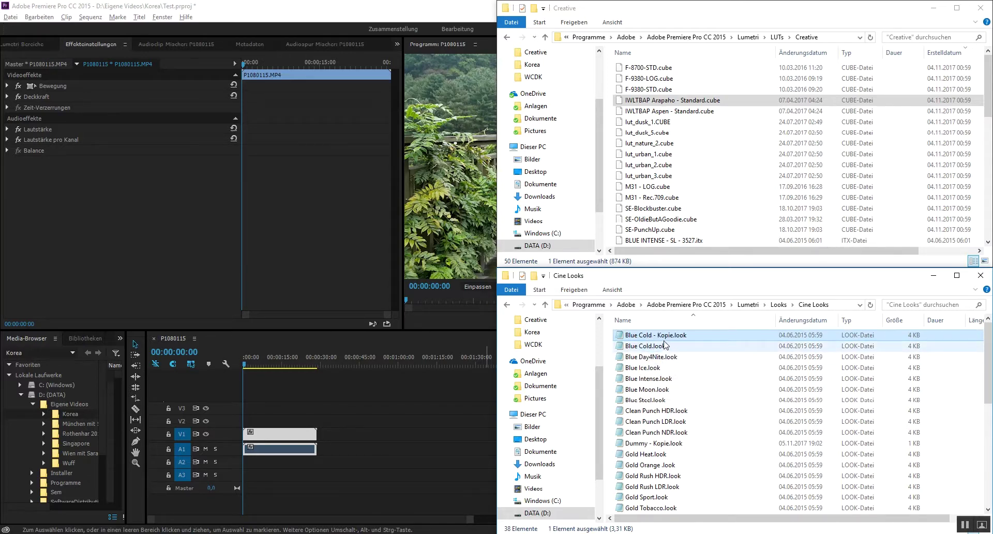
right_click(666, 338)
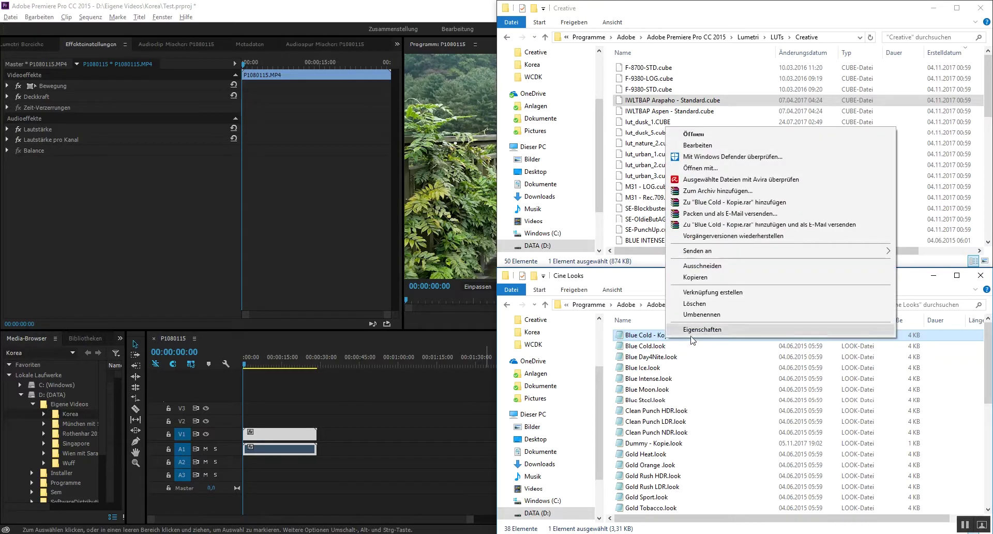
click(701, 314)
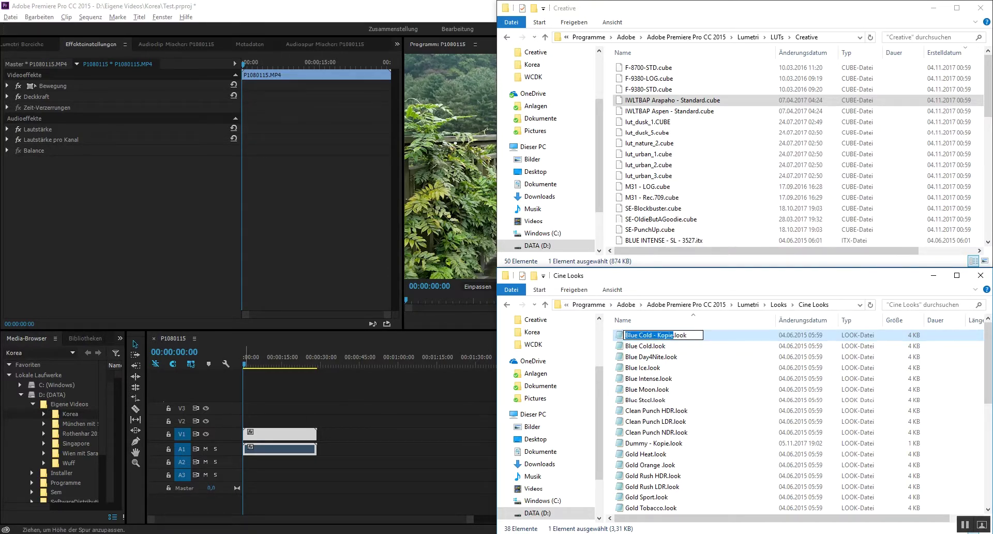
key(super)
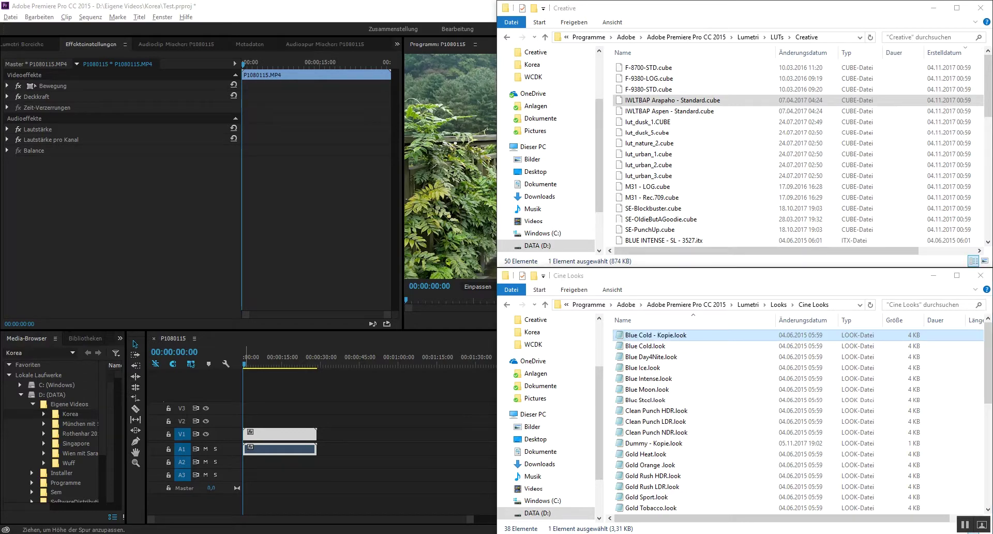
text(edi)
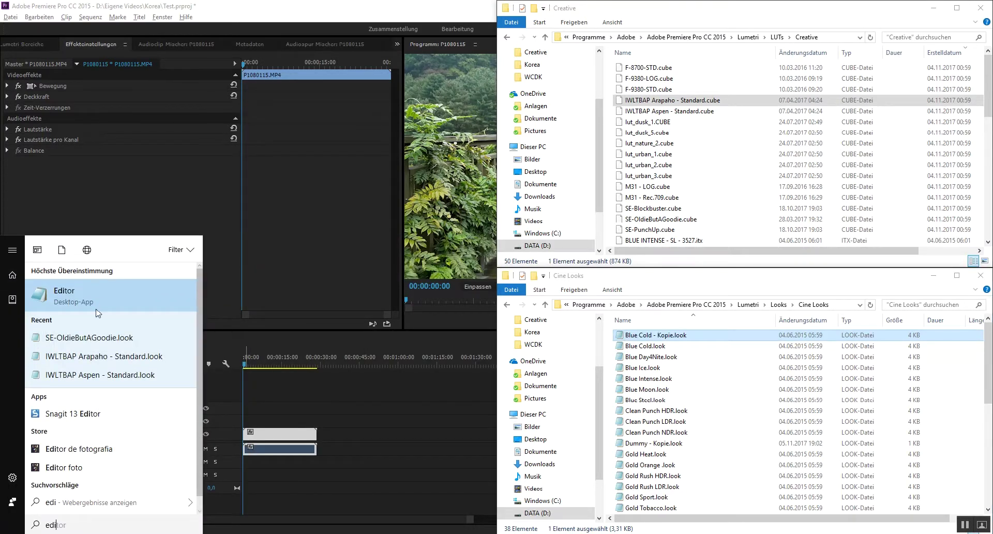
Launch Notepad as administrator and bring up its File > Open dialog
right_click(85, 296)
click(111, 326)
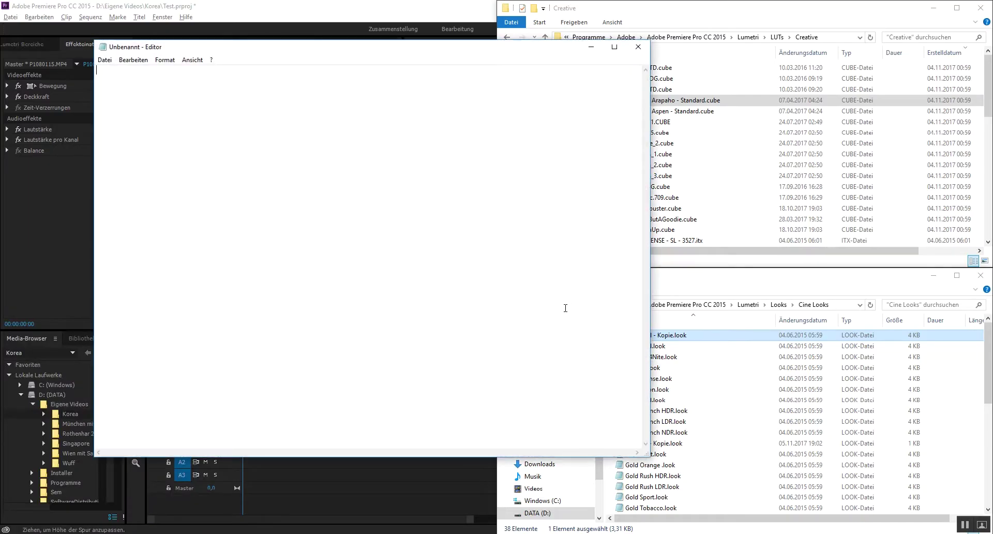
drag(401, 42, 360, 35)
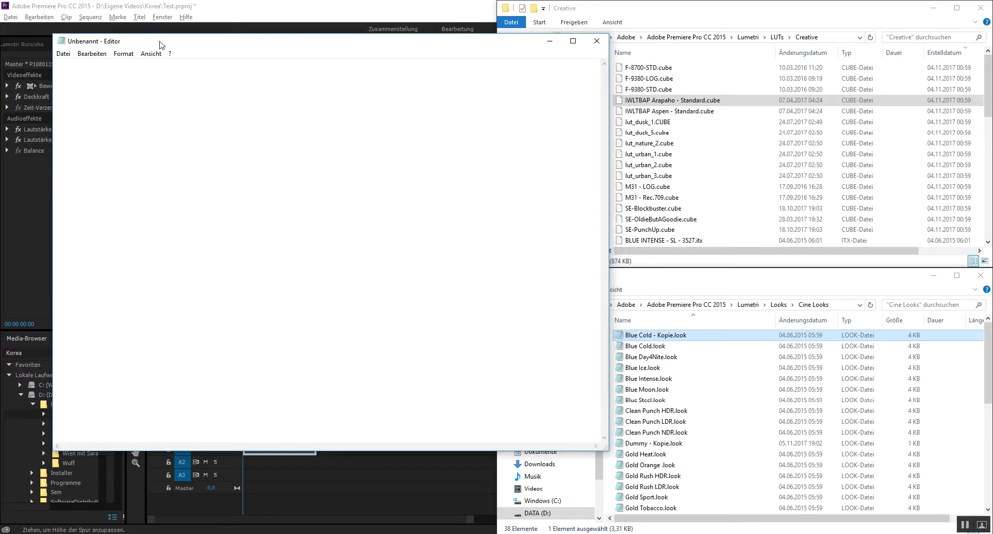
click(63, 53)
click(81, 76)
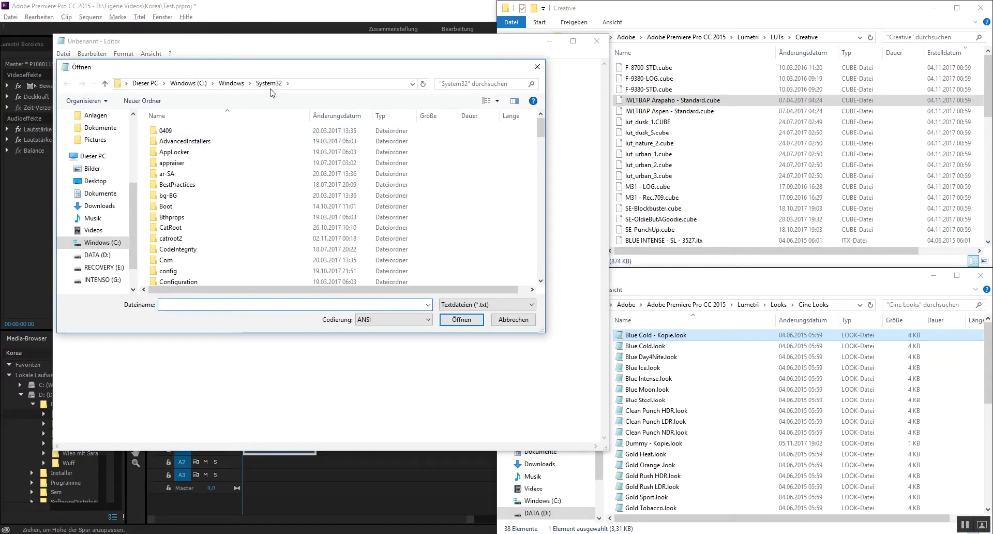
Browse to Lumetri\Looks\Cine Looks, show 'Alle Dateien (*.*)', and open Blue Cold - Kopie.look
text(D:\Programme\Adobe\Adobe Premiere Pro CC 2015)
key(Return)
scroll(191, 223, down, 1)
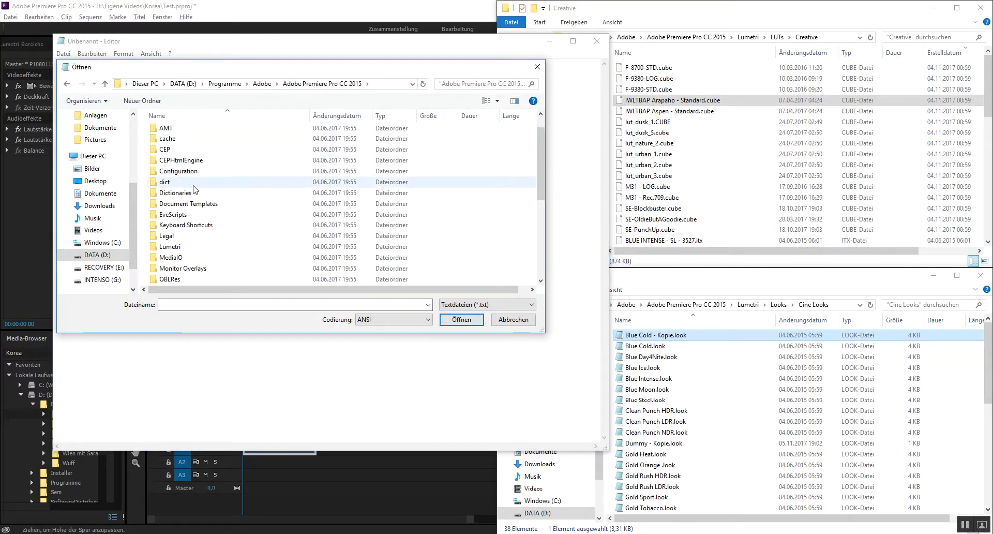
double_click(188, 247)
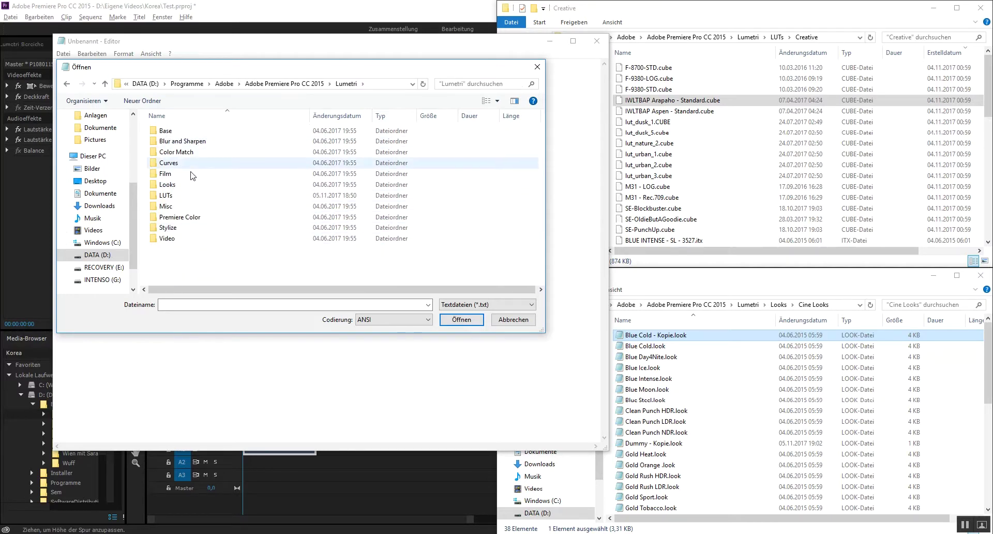
double_click(191, 189)
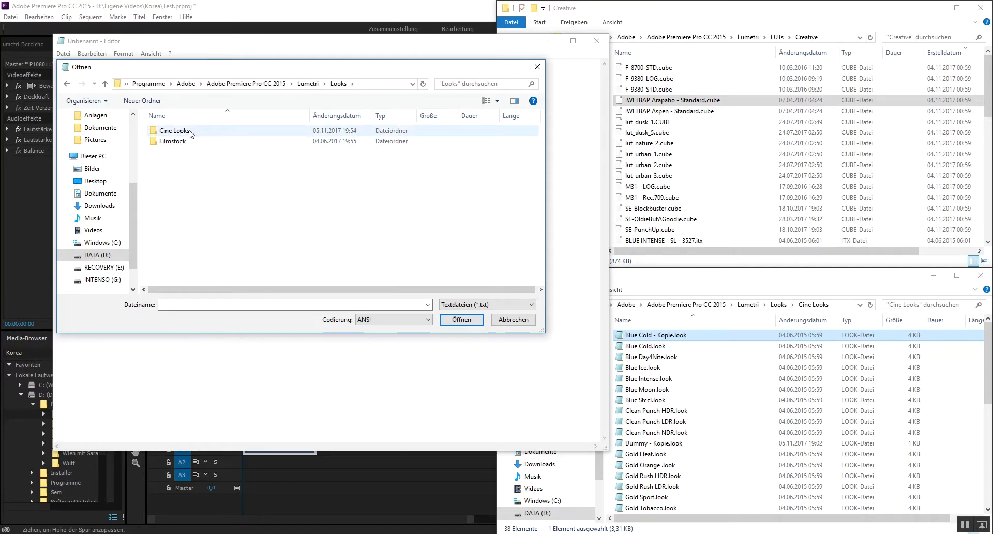
click(191, 134)
double_click(190, 133)
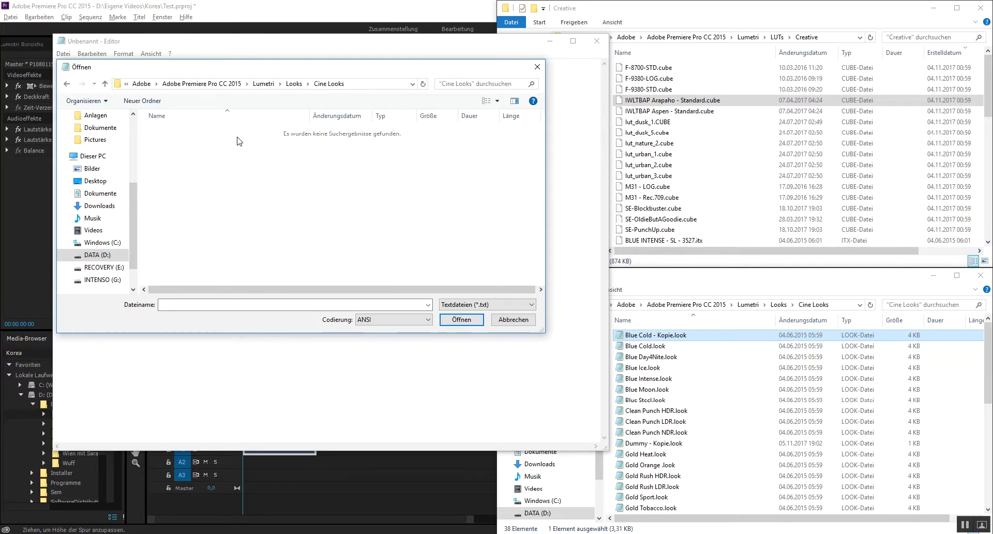
click(471, 304)
click(459, 325)
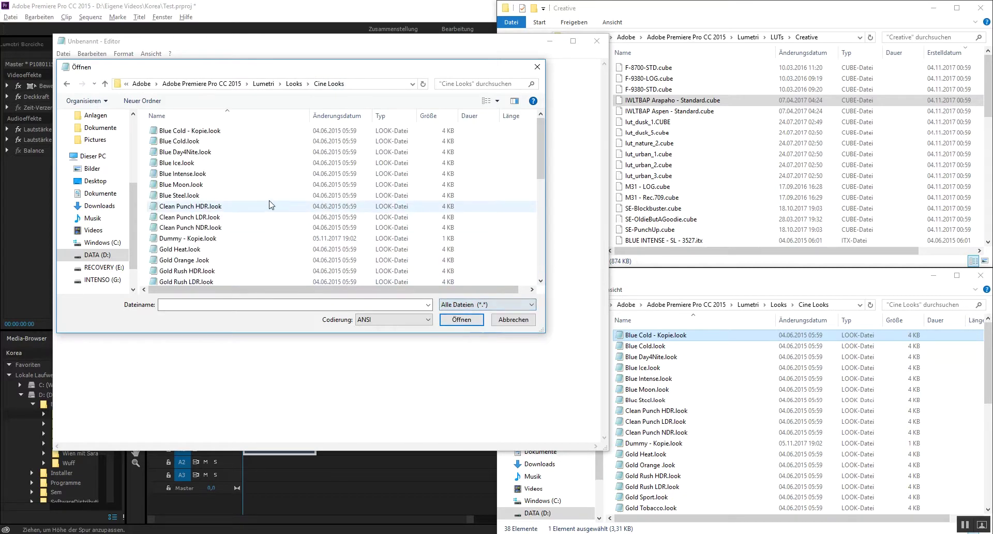
click(228, 133)
double_click(228, 134)
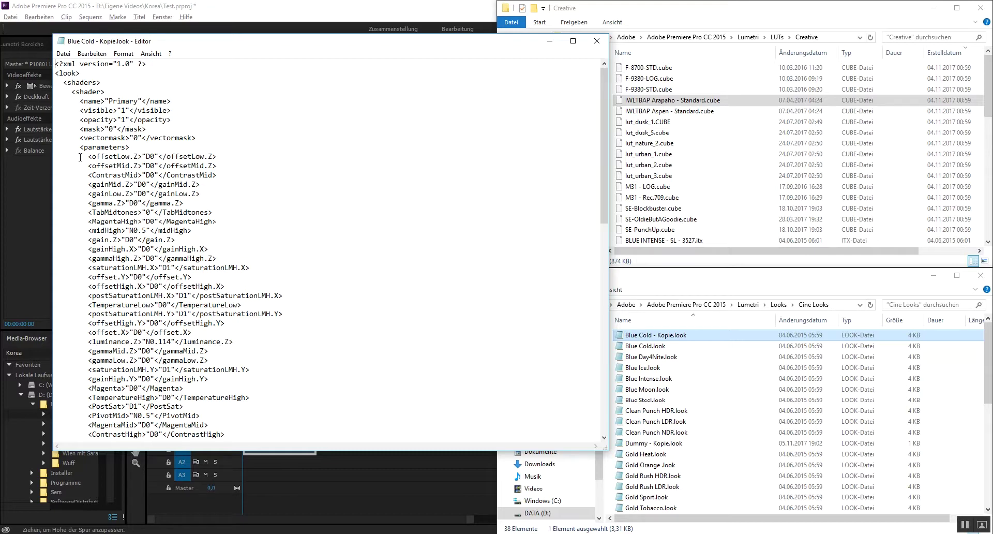
Delete every line in the Primary shader's parameters block, leaving the LUT shader referencing BLUE COLD - SL - 3527.cube
drag(81, 155, 325, 292)
scroll(291, 197, down, 6)
scroll(304, 228, down, 12)
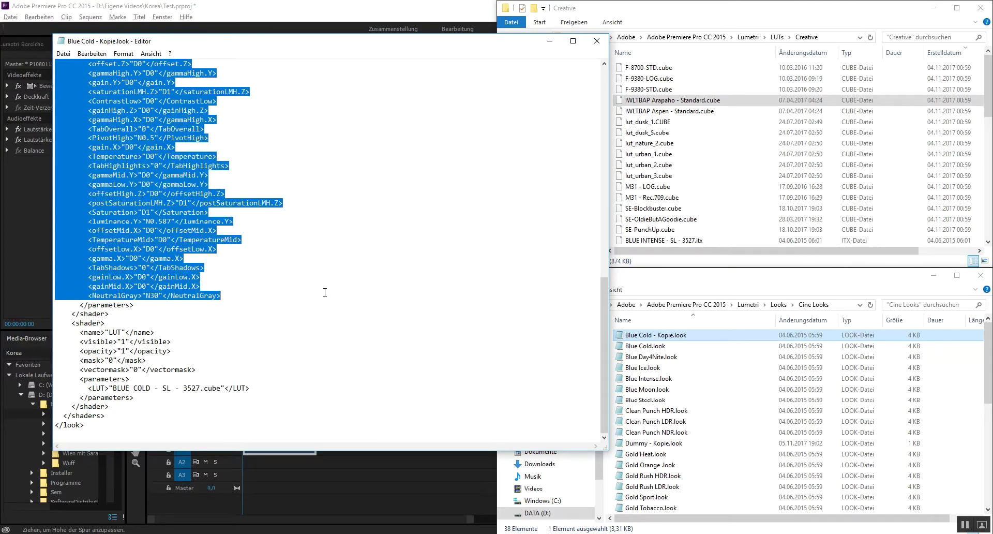
key(Delete)
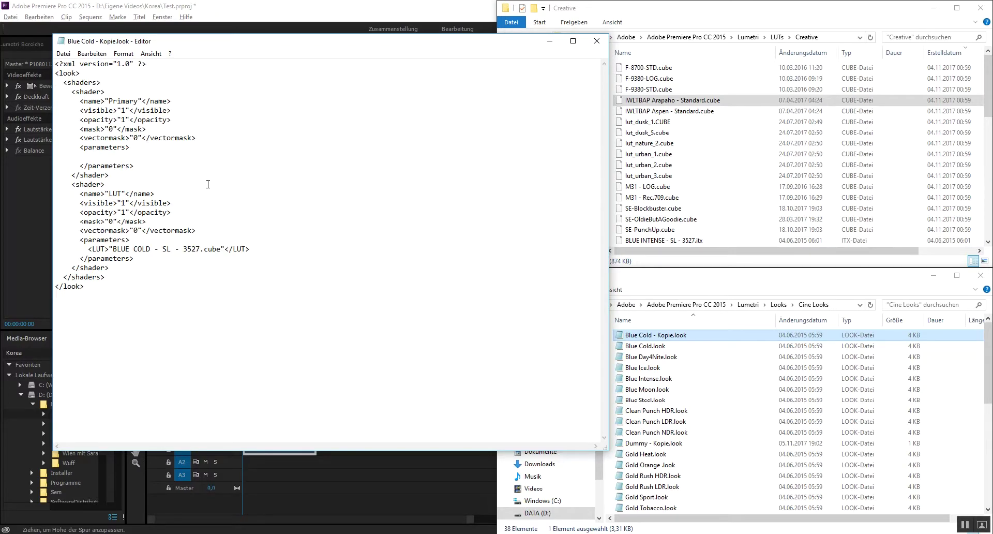
key(BackSpace)
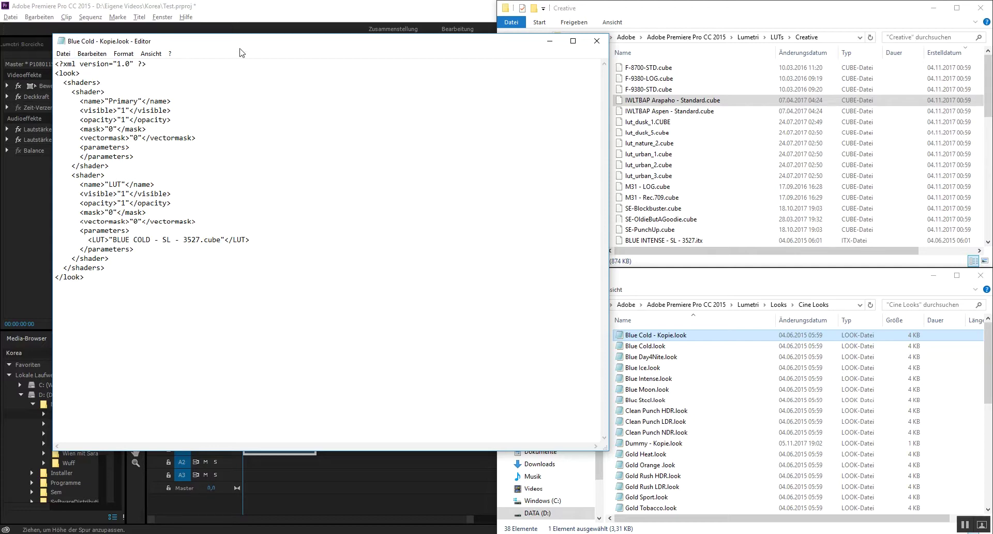
drag(251, 41, 199, 41)
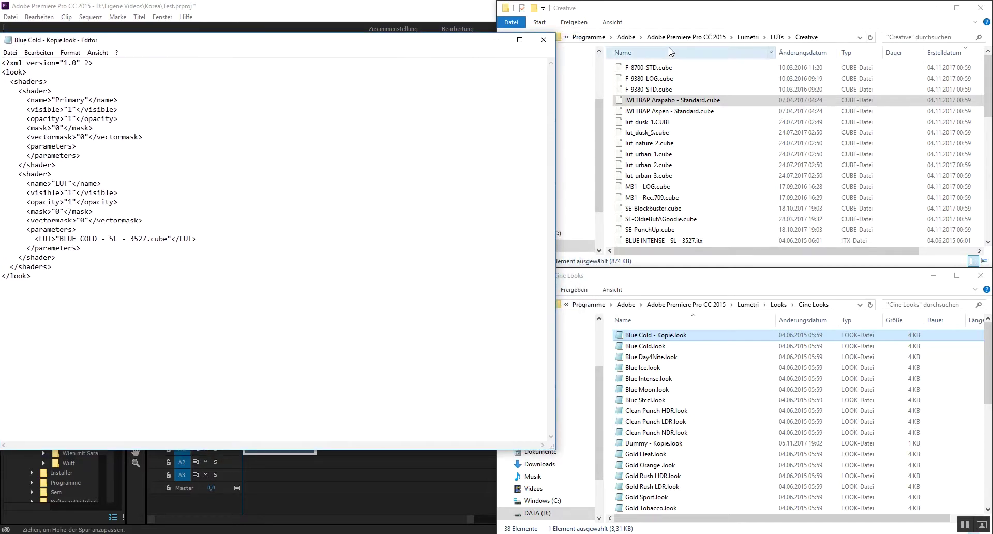
click(724, 14)
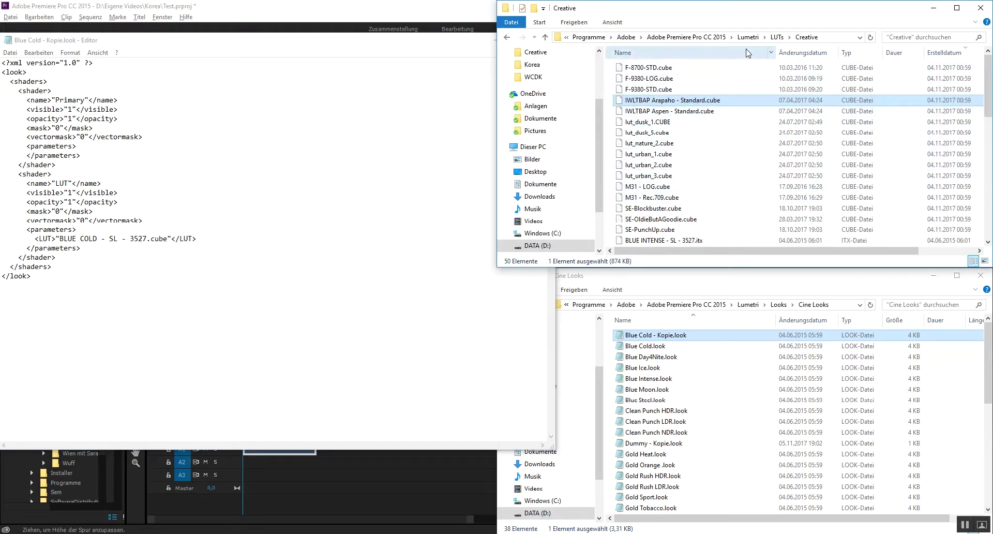
Copy the name 'M31 - LOG' from the M31 - LOG.cube LUT in the Creative folder
click(662, 122)
click(659, 156)
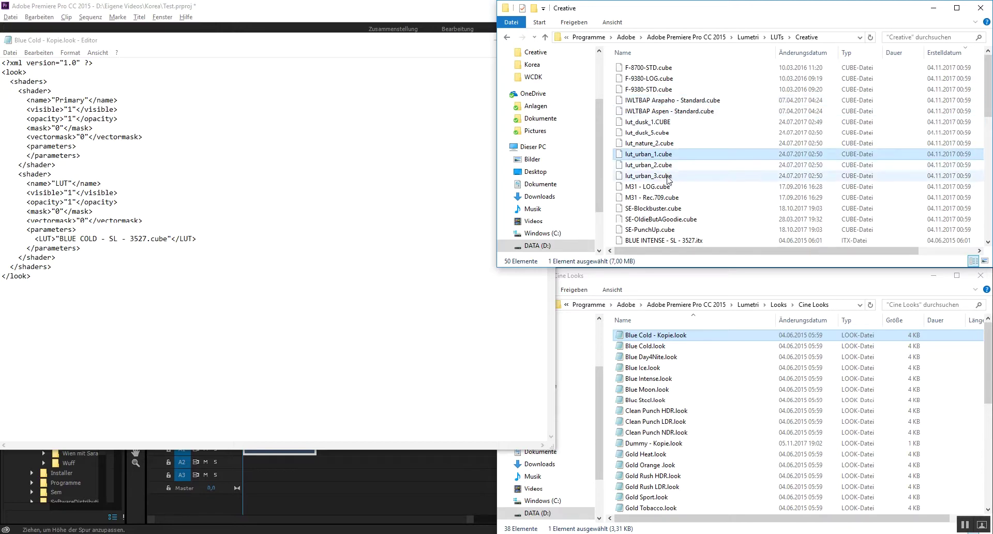
click(664, 187)
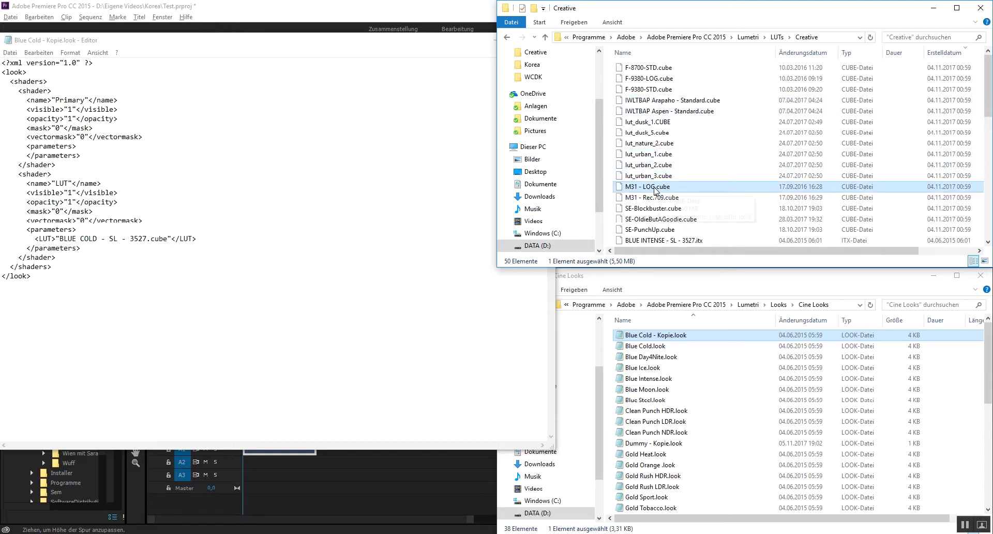
click(655, 189)
key(ctrl+c)
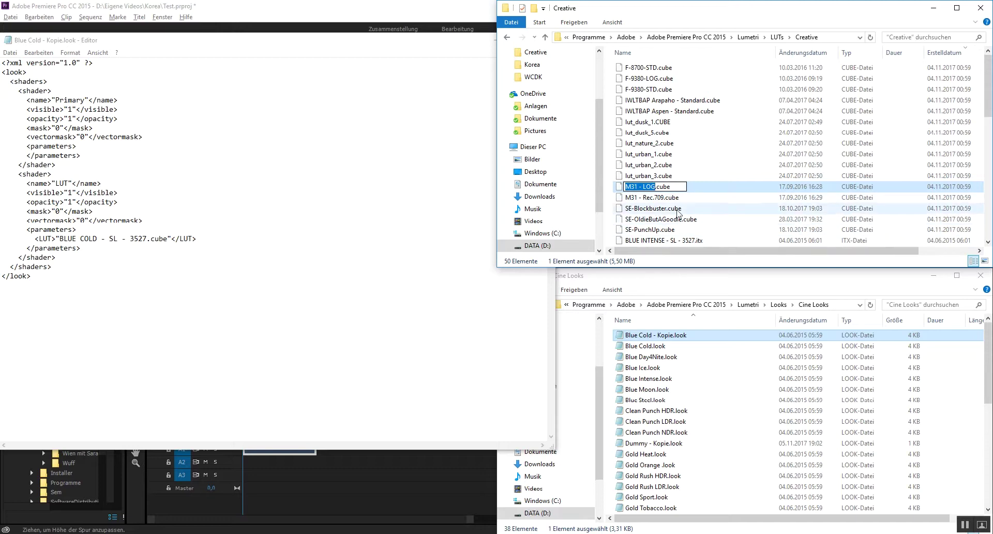
click(696, 190)
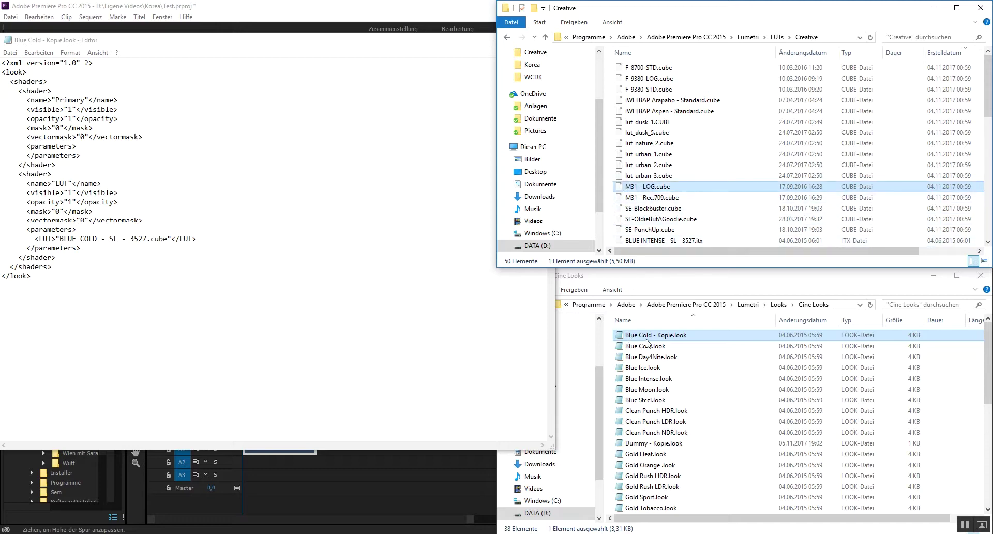
Rename Blue Cold - Kopie.look to M31 - LOG.look, then select the old LUT name in Notepad
click(662, 335)
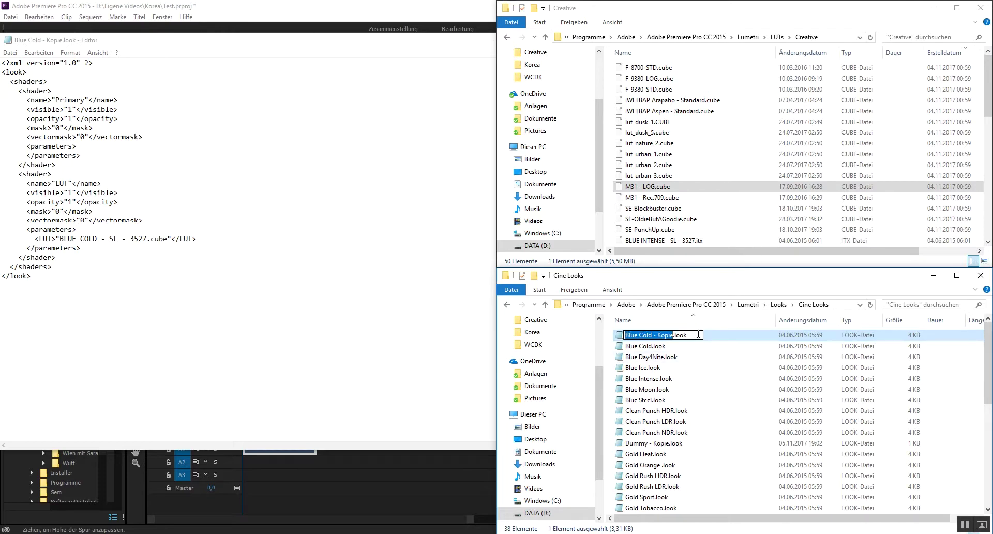
key(ctrl+v)
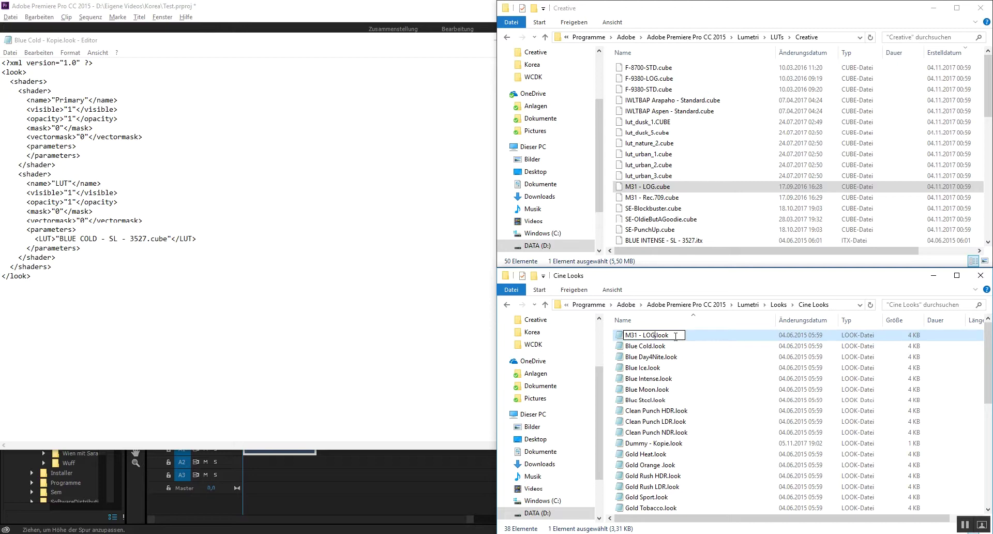
key(Return)
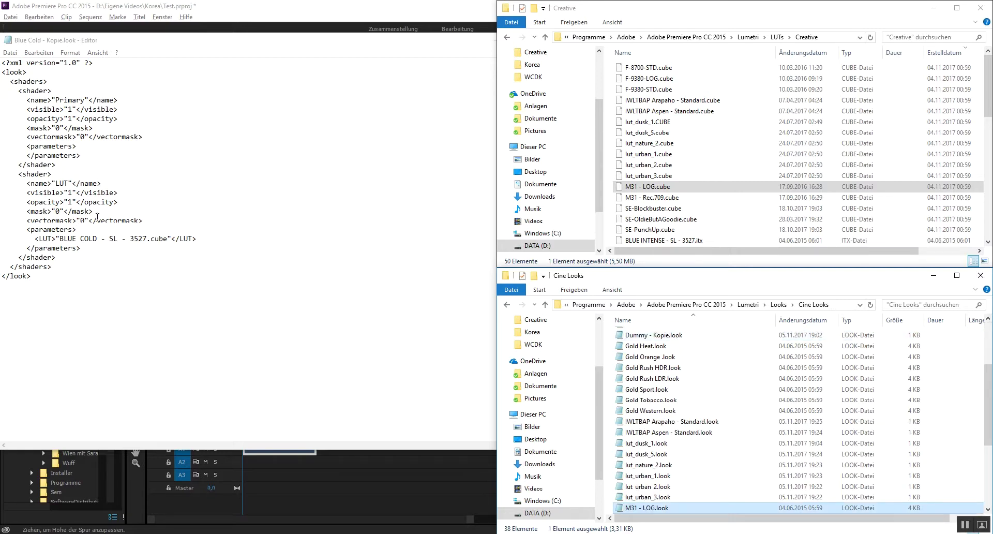
click(75, 231)
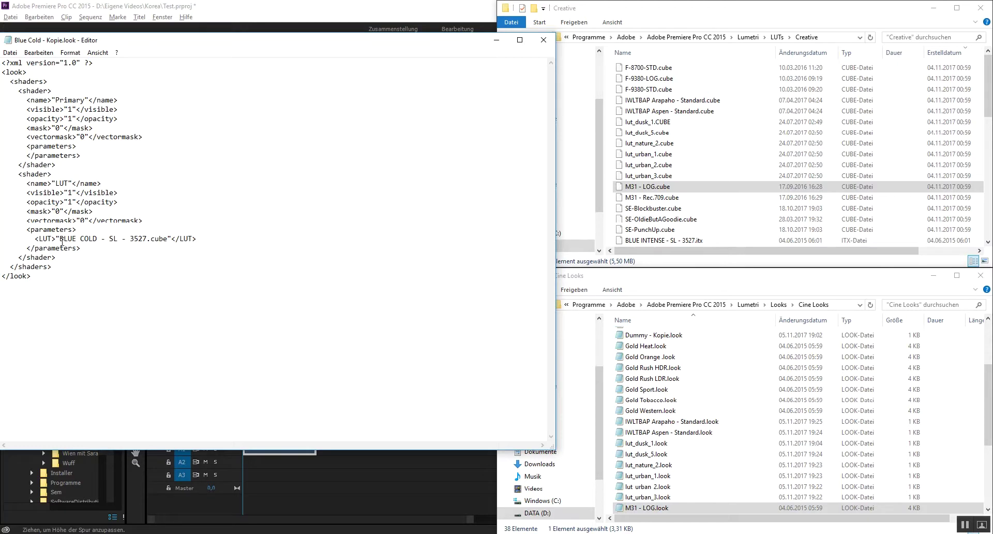
drag(61, 239, 149, 241)
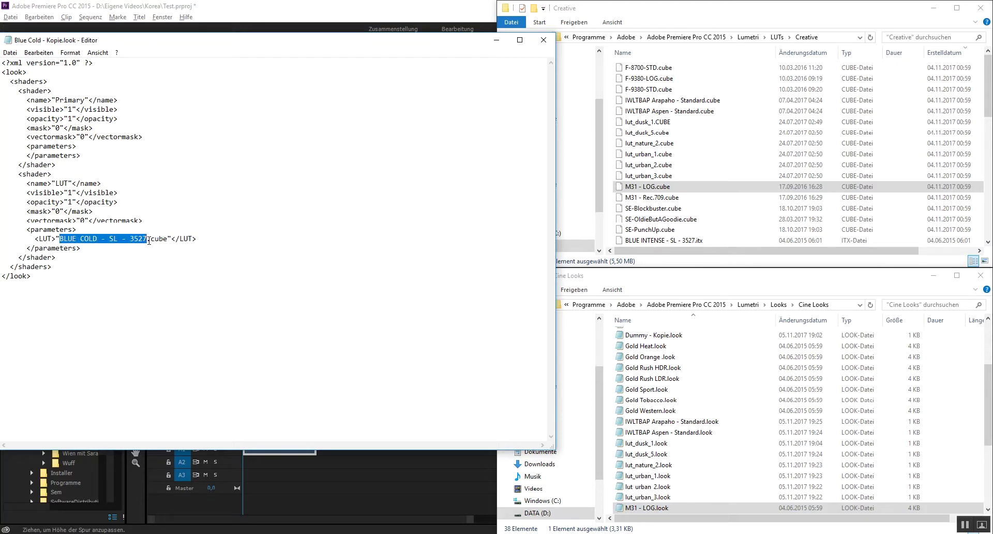
Replace the look file's LUT reference with M31 - LOG.cube, check Cine Looks, and return to Premiere
key(ctrl+v)
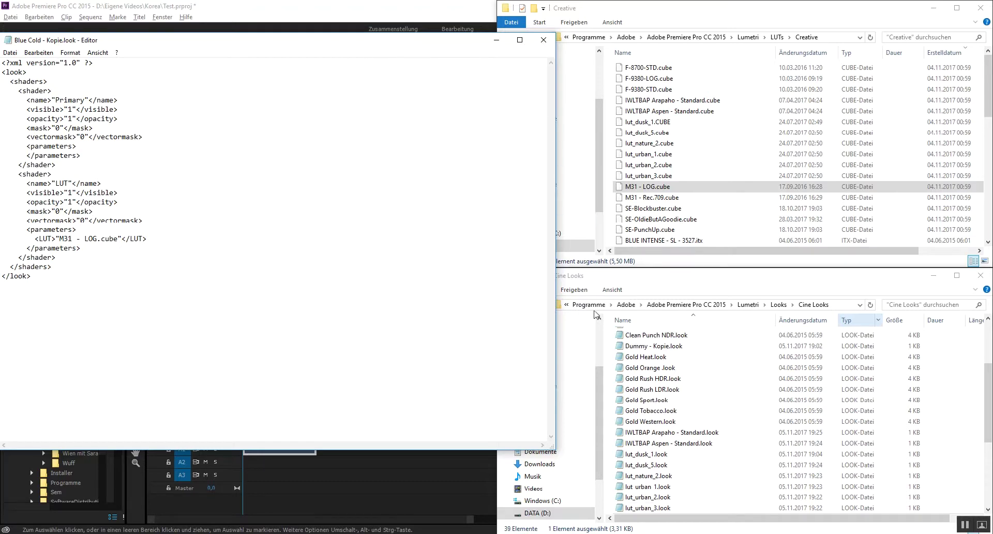
click(766, 272)
scroll(739, 347, up, 3)
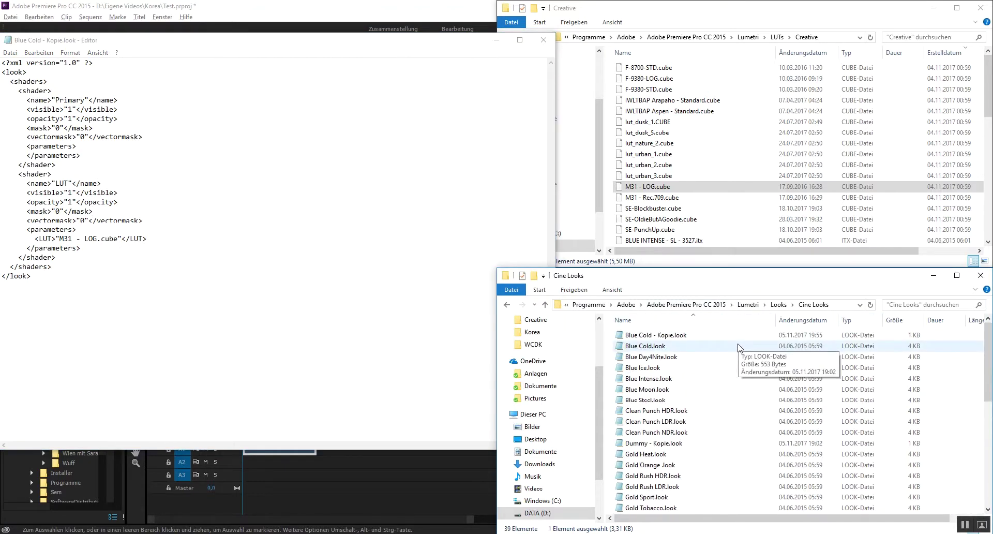
scroll(739, 347, down, 6)
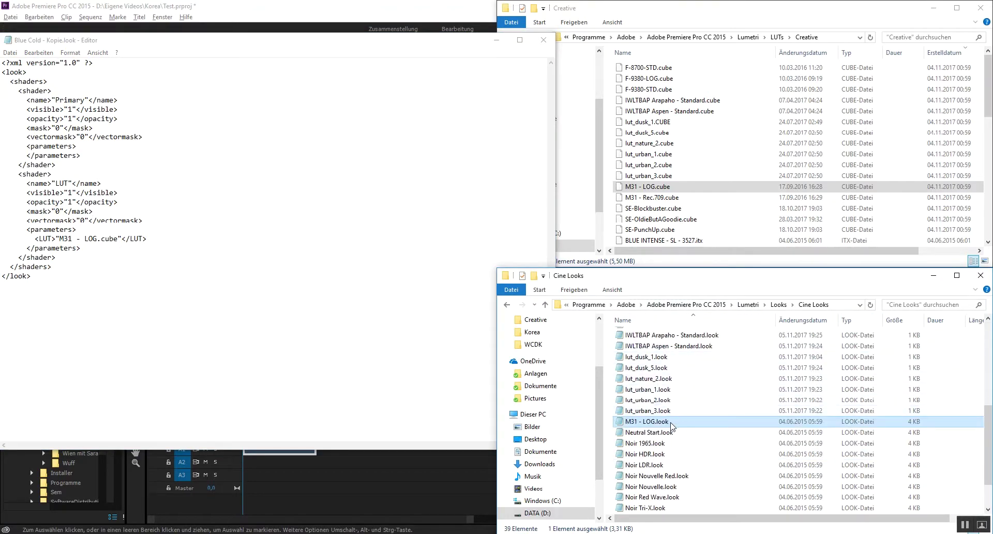
click(459, 5)
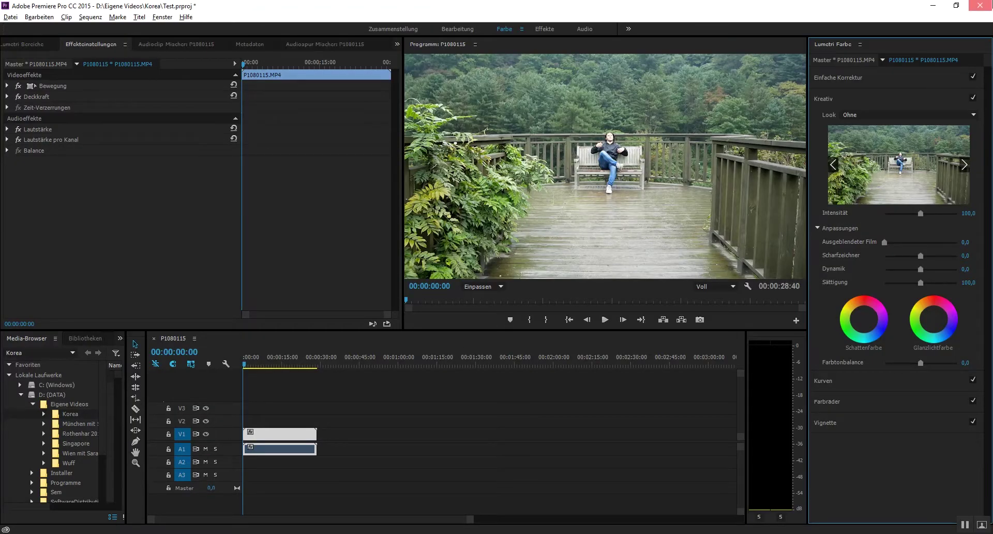
Save and reopen the project, apply the M31 - LOG Creative look, then bring up the Cine Looks folder
click(981, 6)
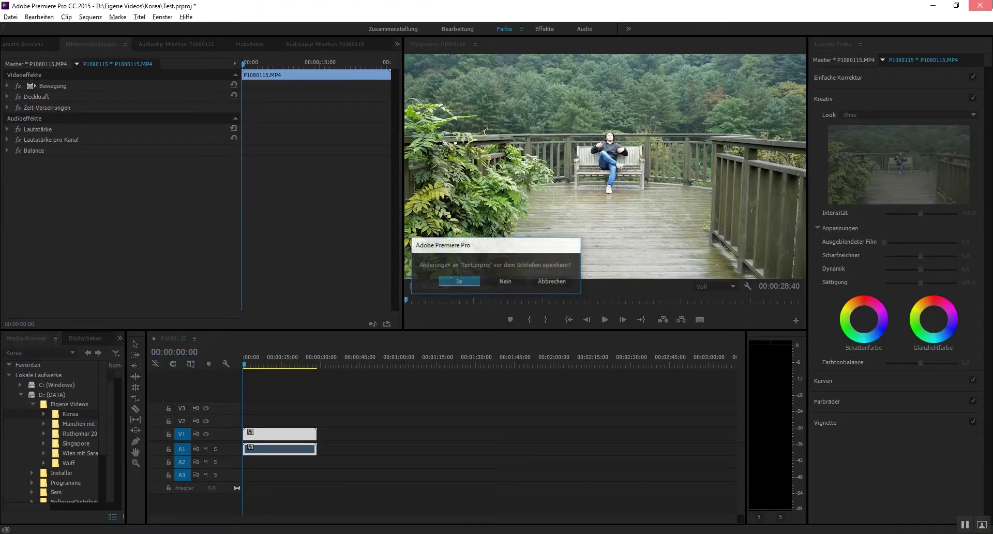
click(462, 279)
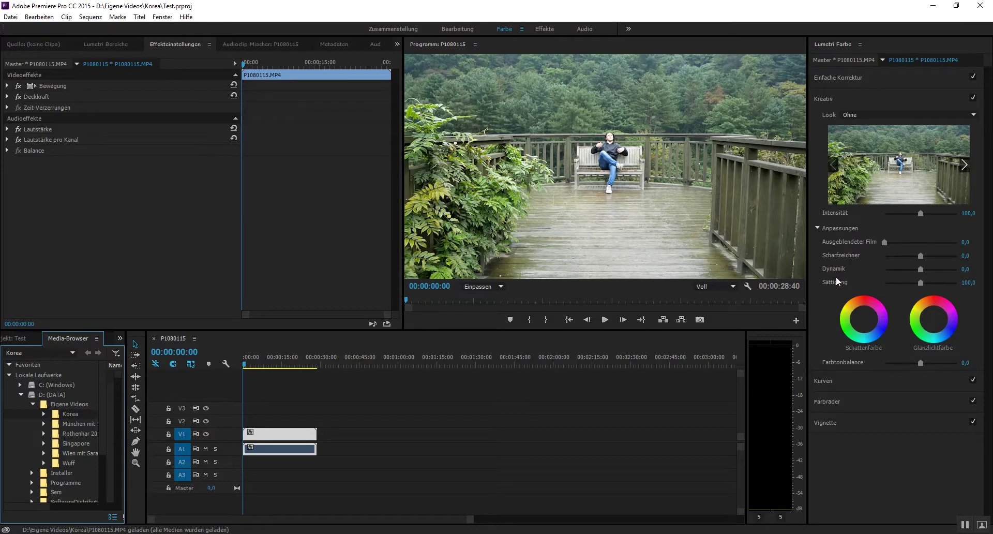
click(862, 111)
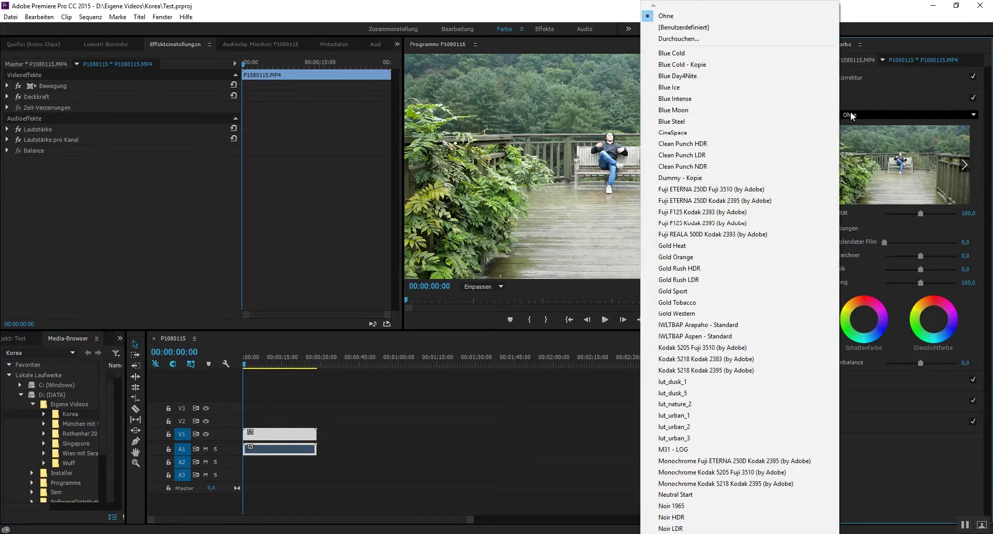
click(679, 449)
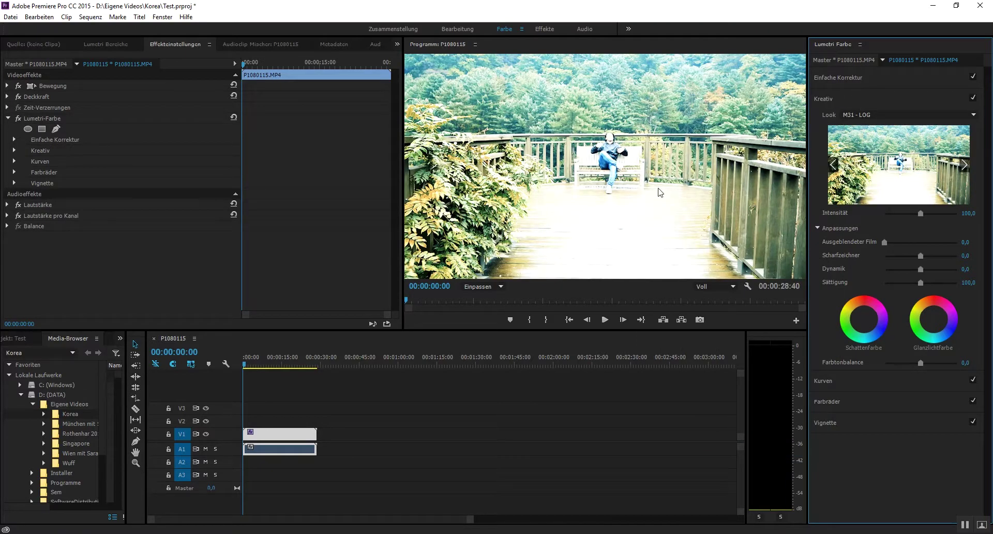
key(alt)
click(195, 509)
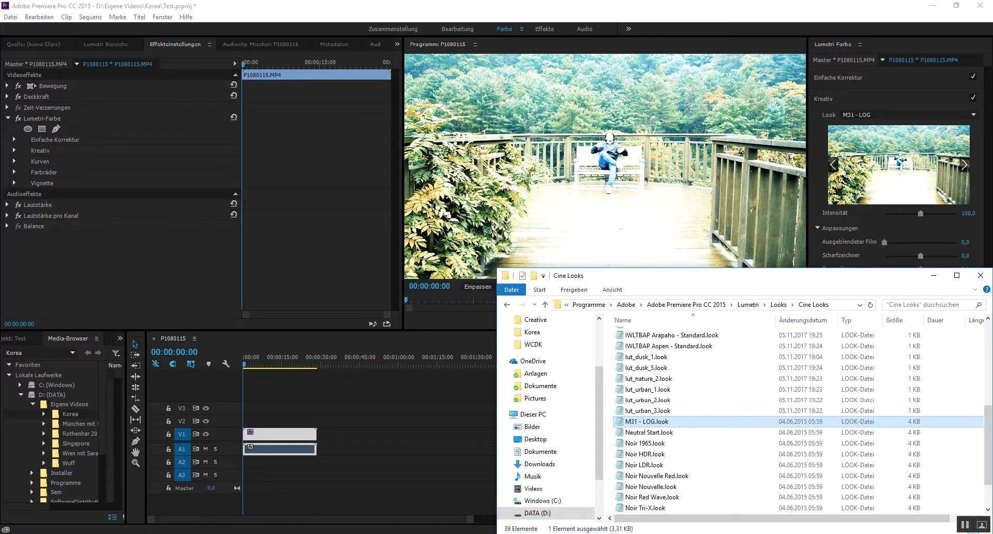
Duplicate the Blue Cold - Kopie.look file in the Cine Looks folder
click(80, 492)
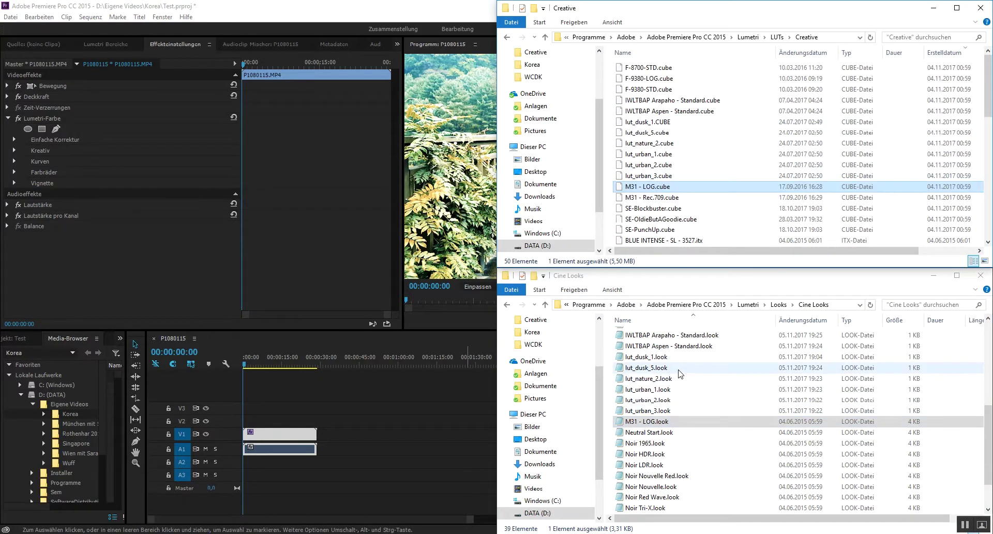
scroll(673, 362, up, 7)
click(660, 337)
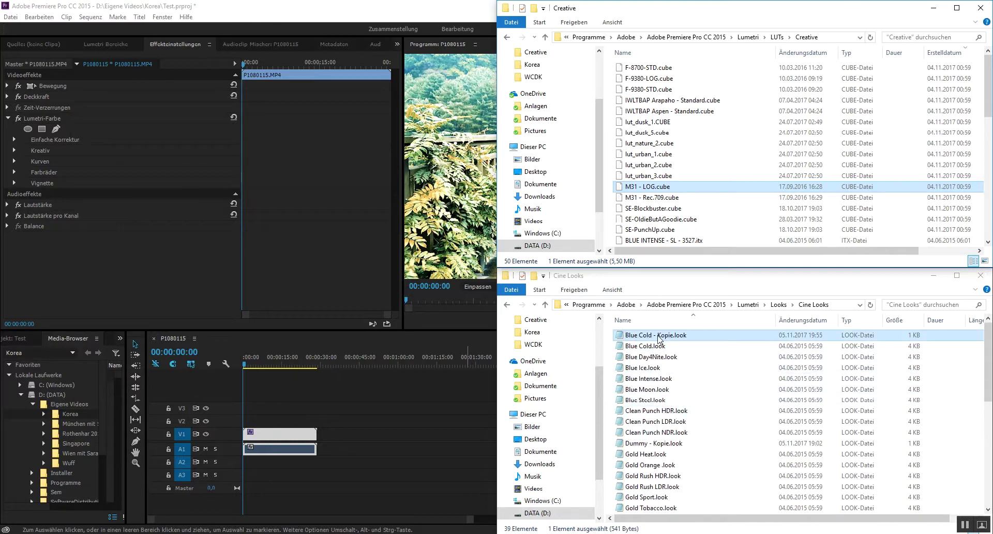
key(ctrl+v)
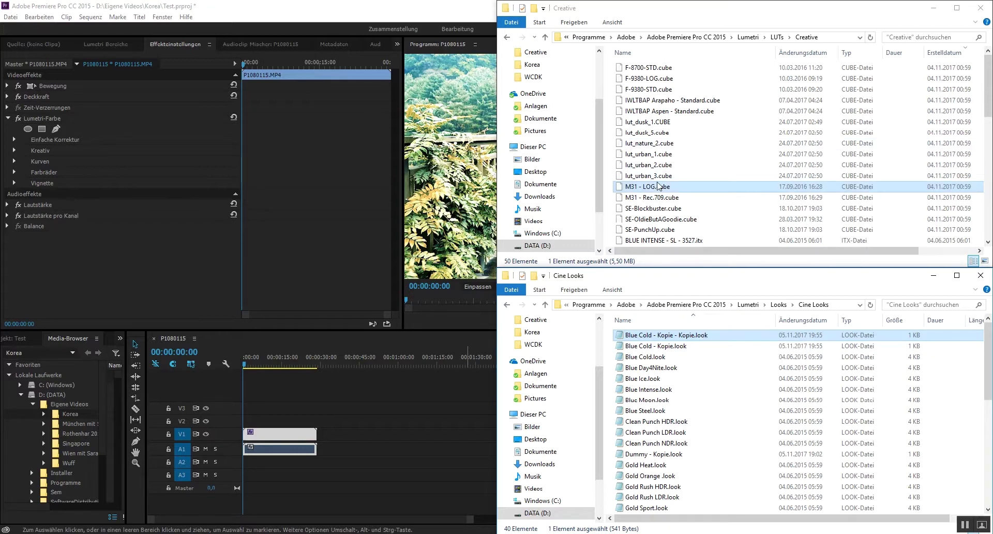
Open the new look file copy in Notepad
double_click(666, 335)
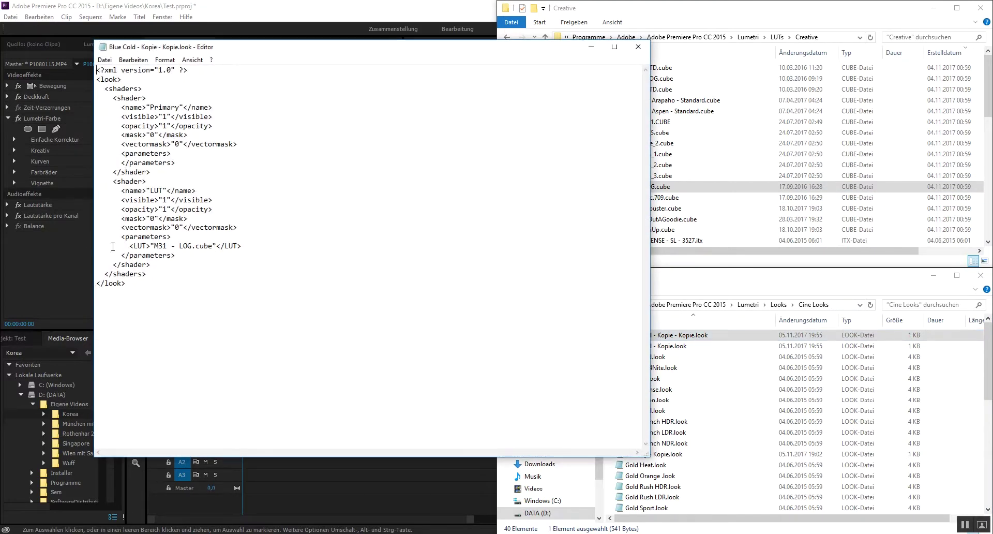
click(673, 8)
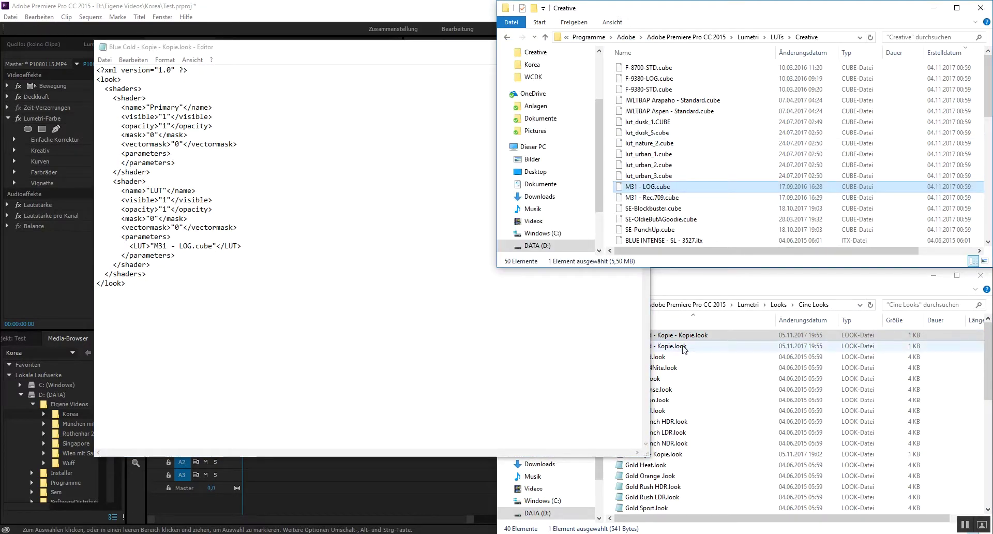
click(563, 306)
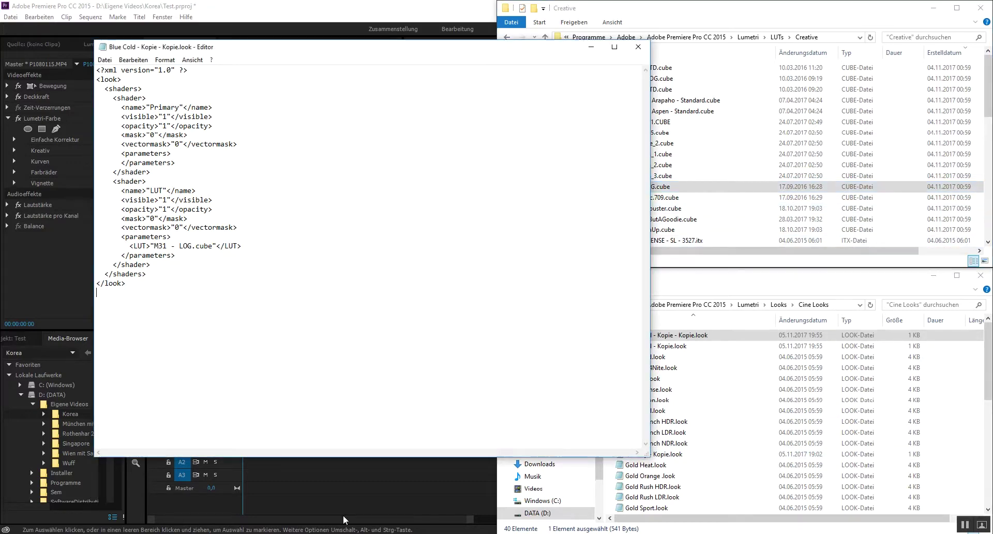
Back in Premiere Pro, check the Creative Look list while keeping M31 - LOG selected
click(33, 83)
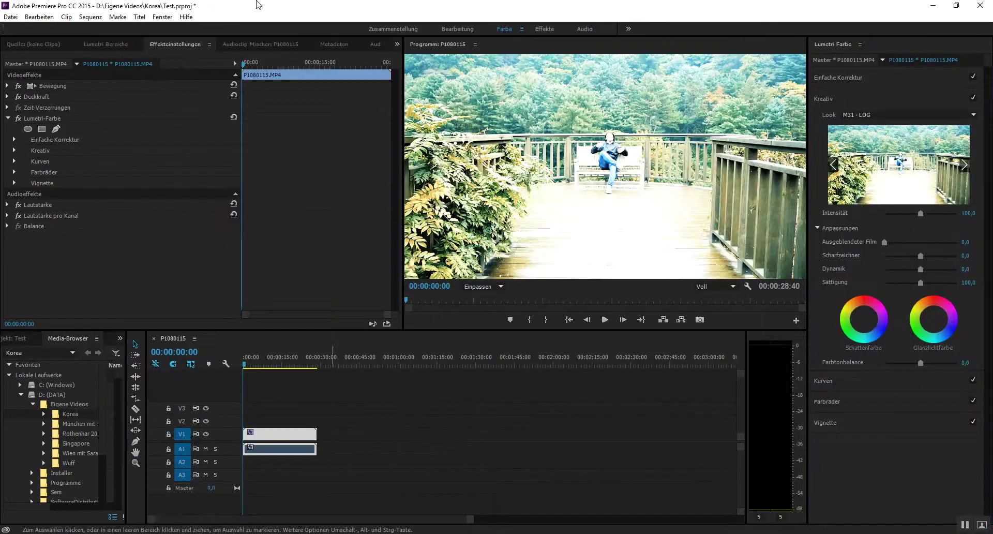
click(892, 111)
click(892, 111)
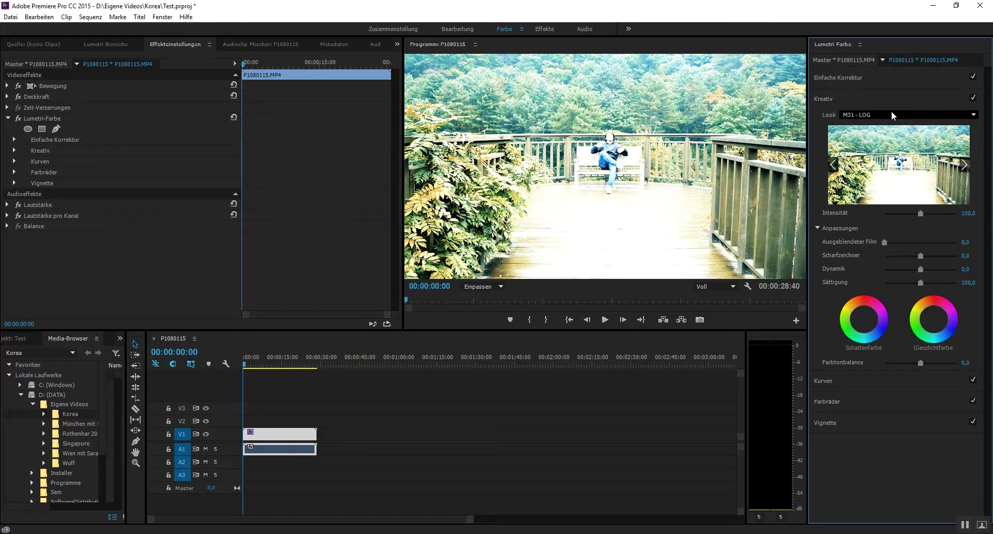
Review the Einfache Korrektur input LUT options, leave it at none, and collapse the section
click(838, 78)
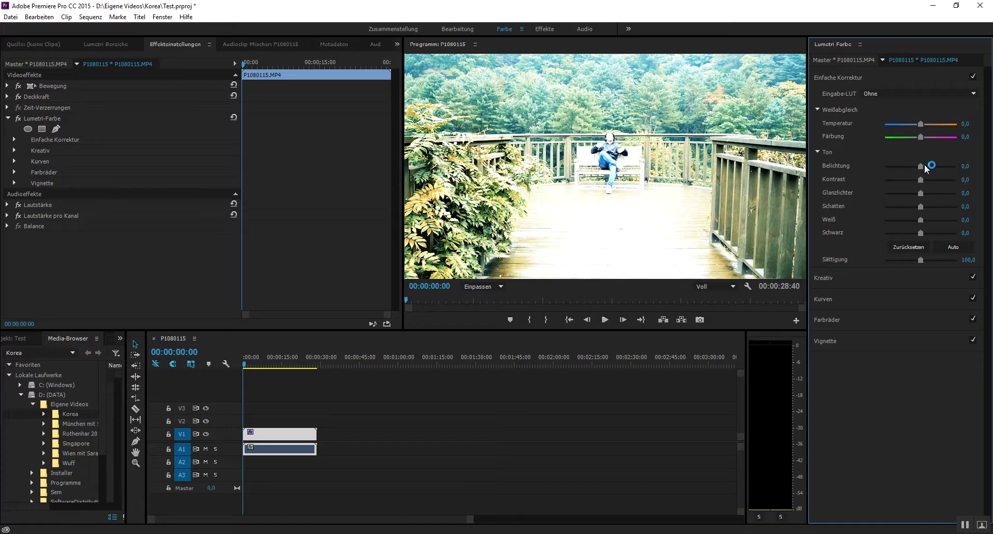
click(901, 94)
key(Escape)
click(881, 93)
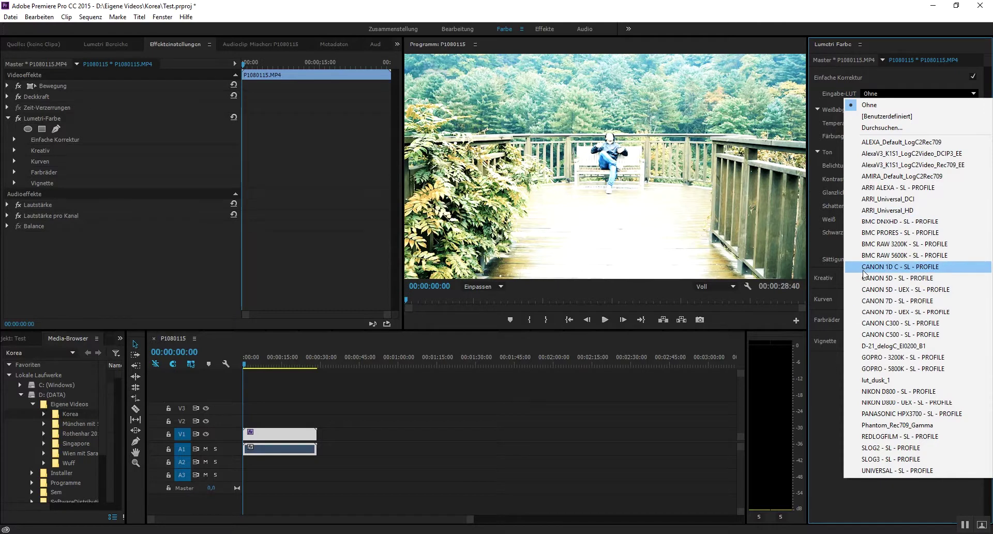
click(839, 87)
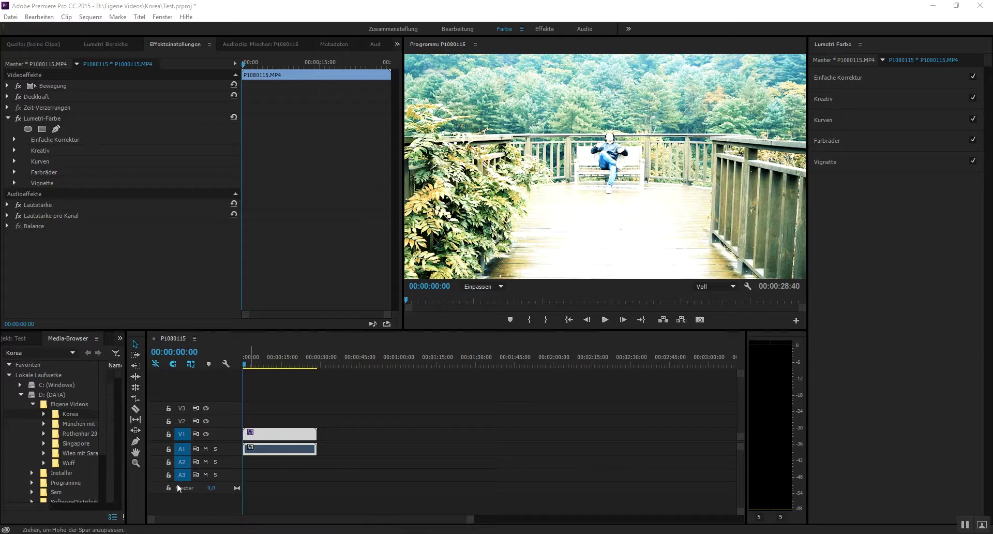
mouse_move(179, 489)
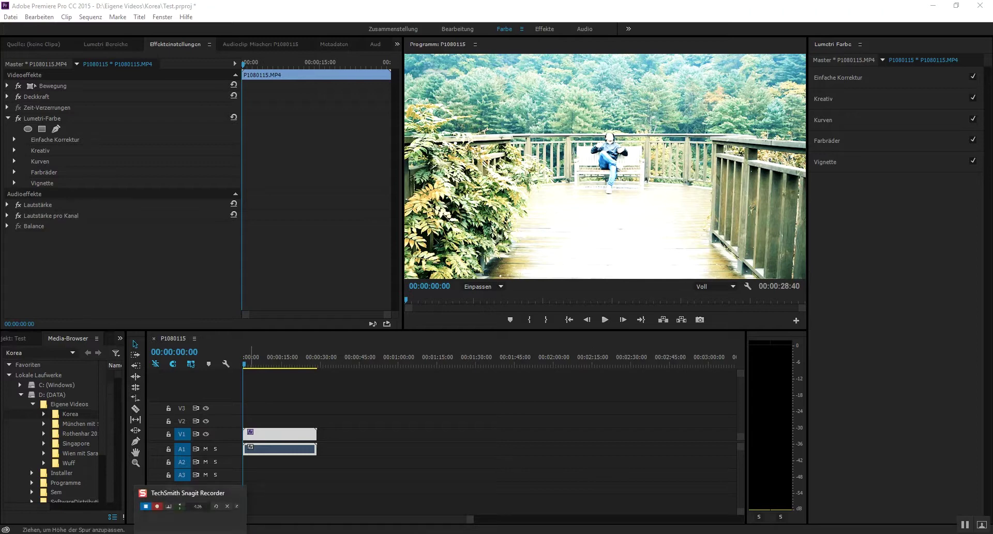